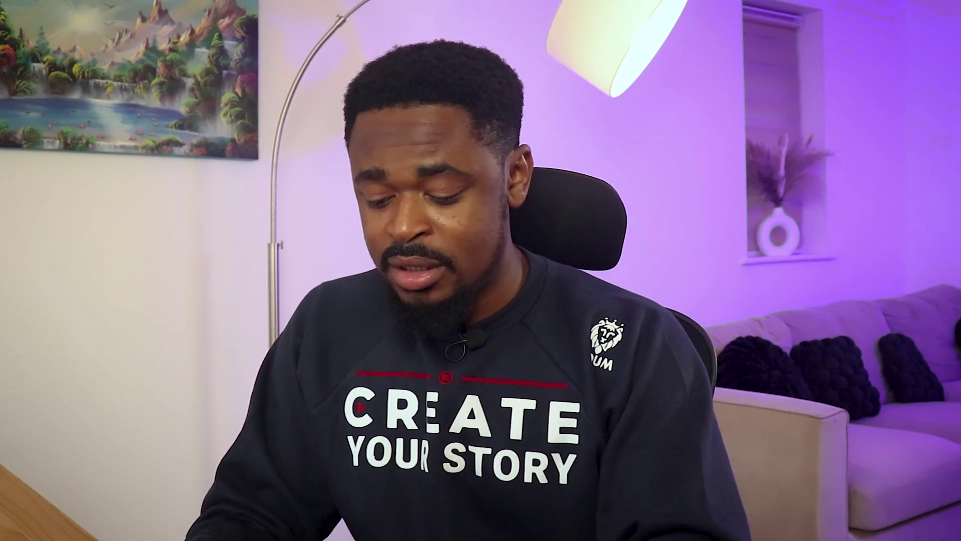
Step: Send the prompt "write a short story for kids that teaches something useful"
{"action": "type", "text": "write a sh"}
{"action": "type", "text": "orrt"}
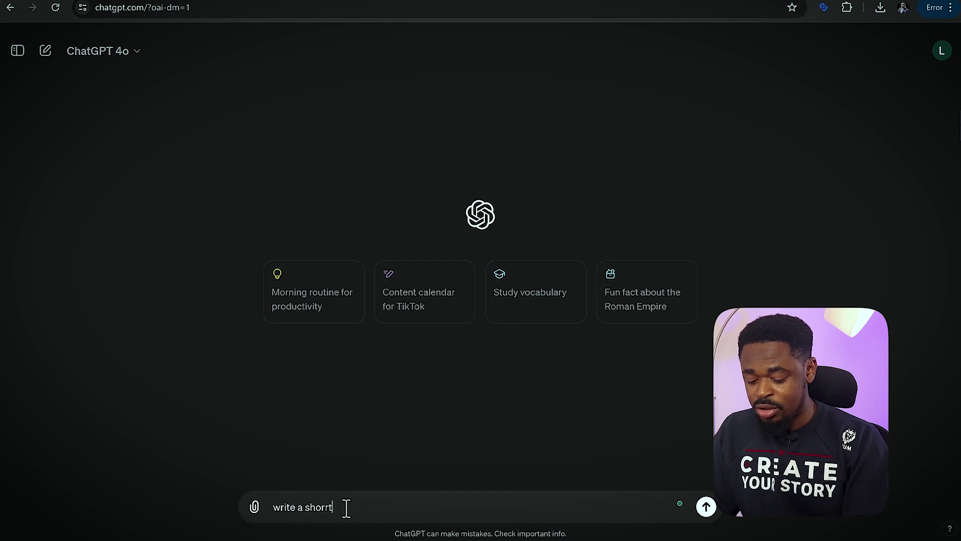
{"action": "type", "text": " story for"}
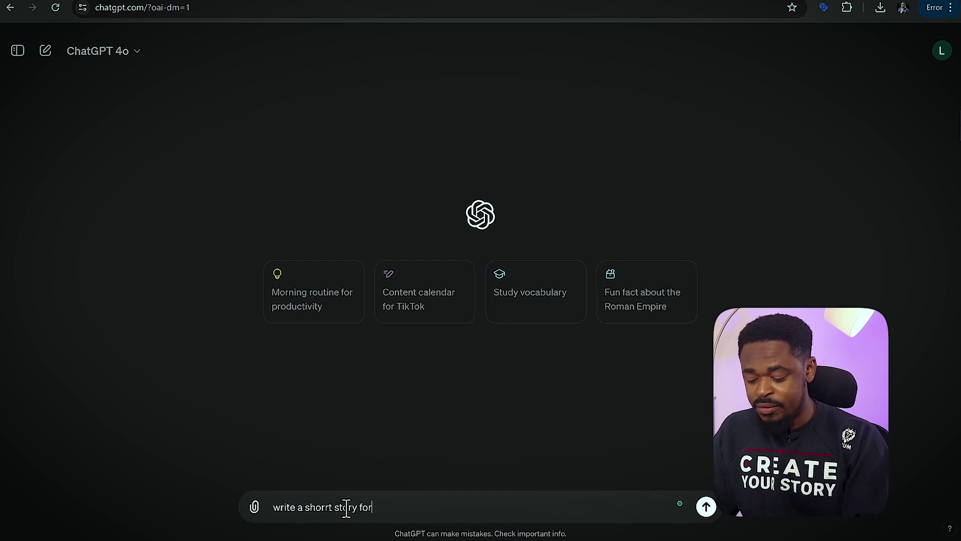
{"action": "type", "text": " kids that"}
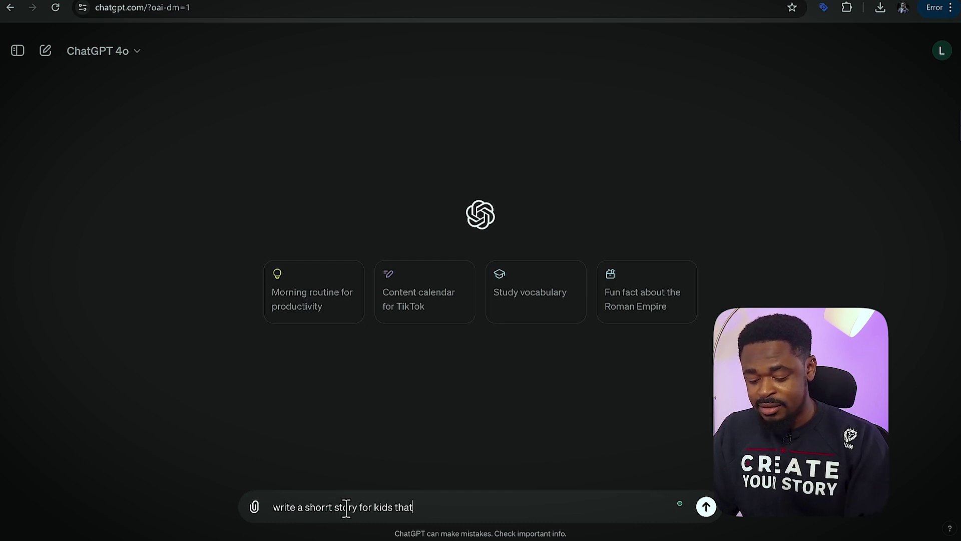
{"action": "type", "text": " teac"}
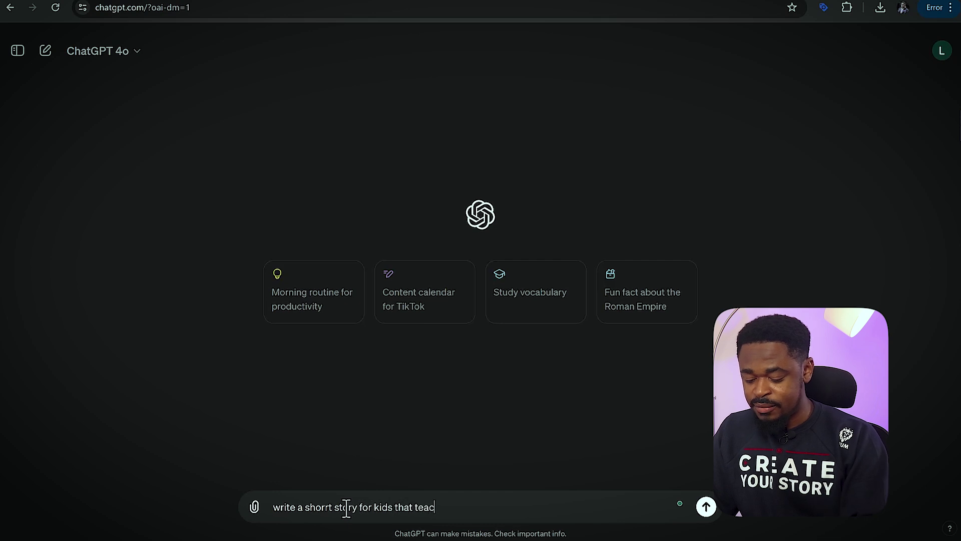
{"action": "type", "text": "hes somethi"}
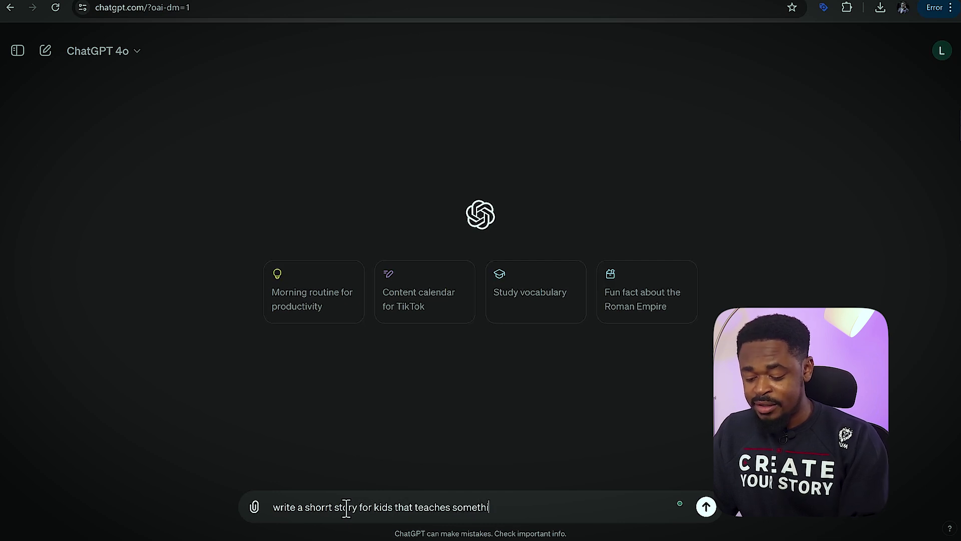
{"action": "type", "text": "ng useful"}
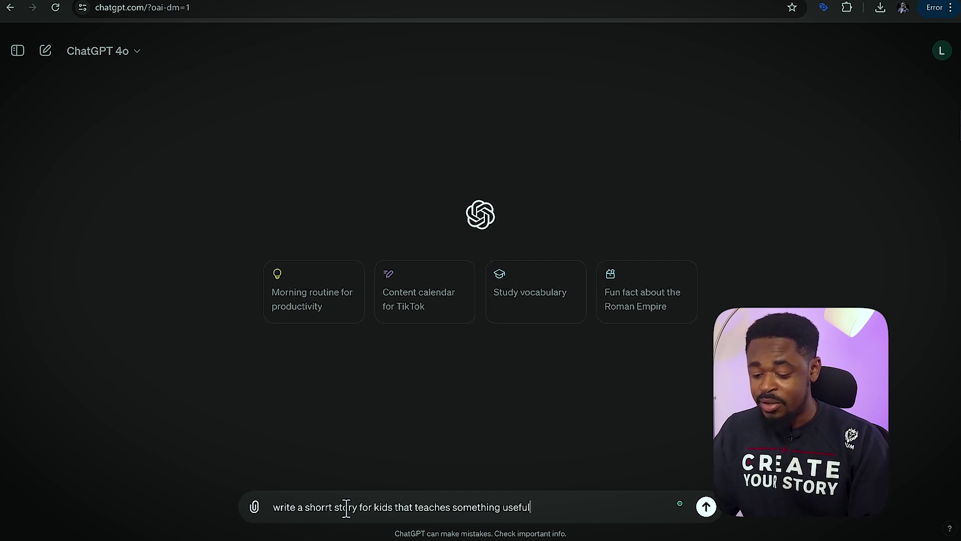
{"action": "key", "text": "Return"}
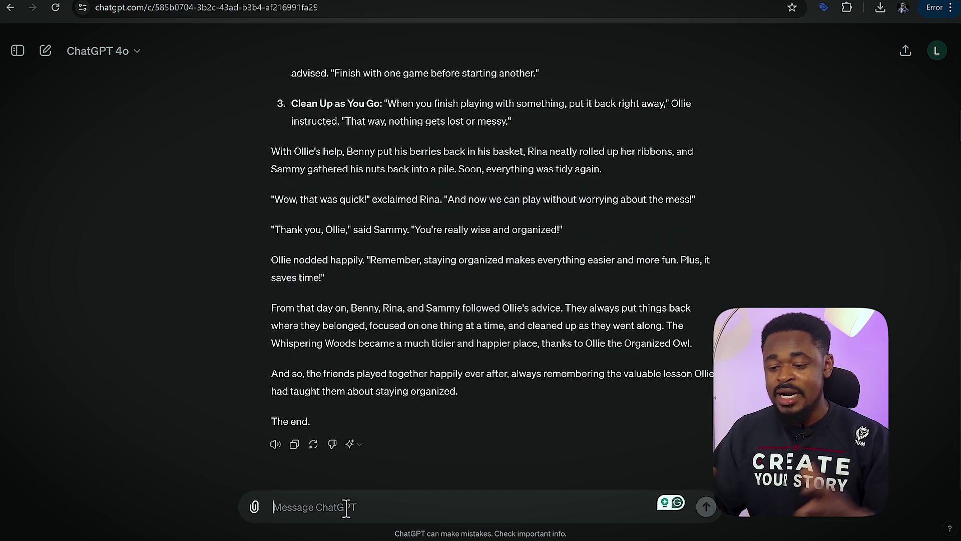
Step: Edit the story prompt to add "don use flowery or preachy words. be super simple." and resend it
{"action": "scroll", "coordinate": [409, 357], "scroll_direction": "up", "scroll_amount": 10}
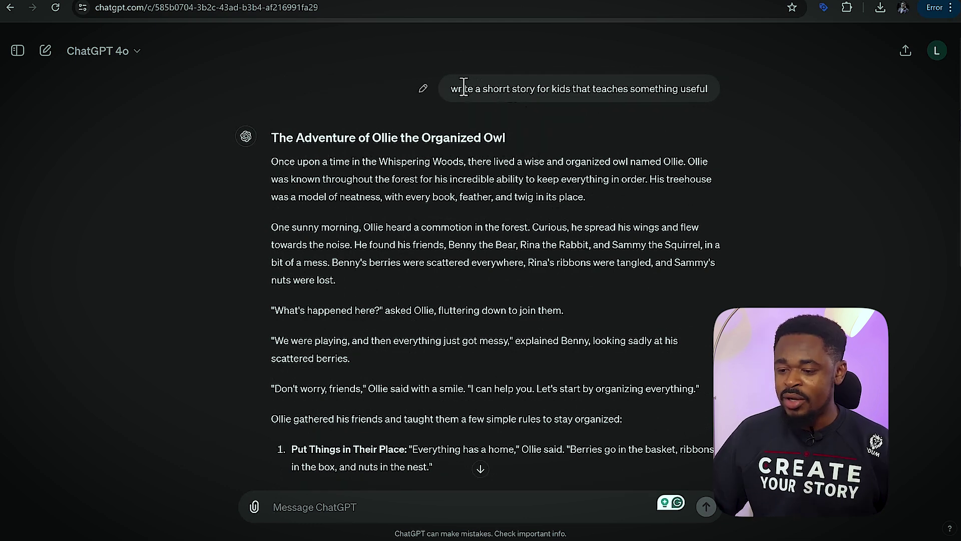
{"action": "left_click", "coordinate": [425, 89]}
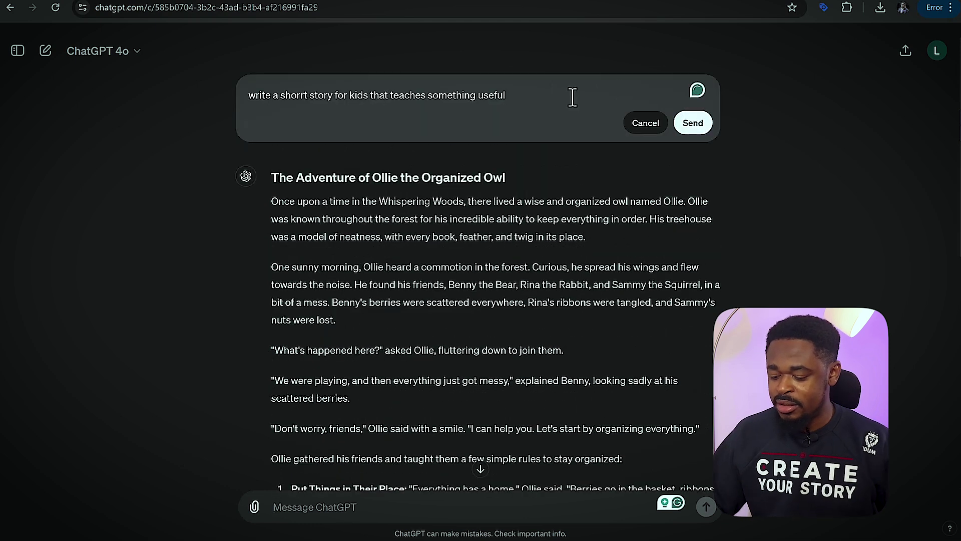
{"action": "type", "text": ". do"}
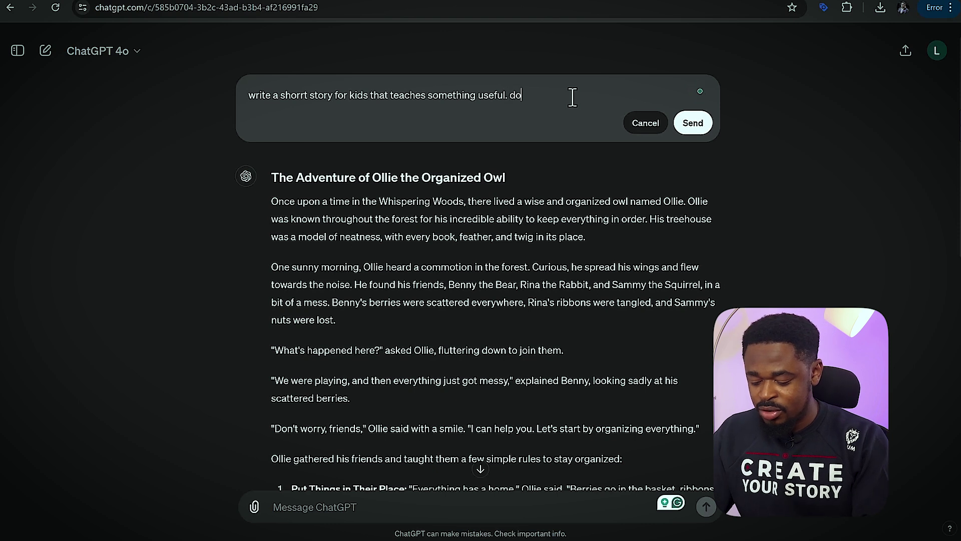
{"action": "type", "text": "n use flowe"}
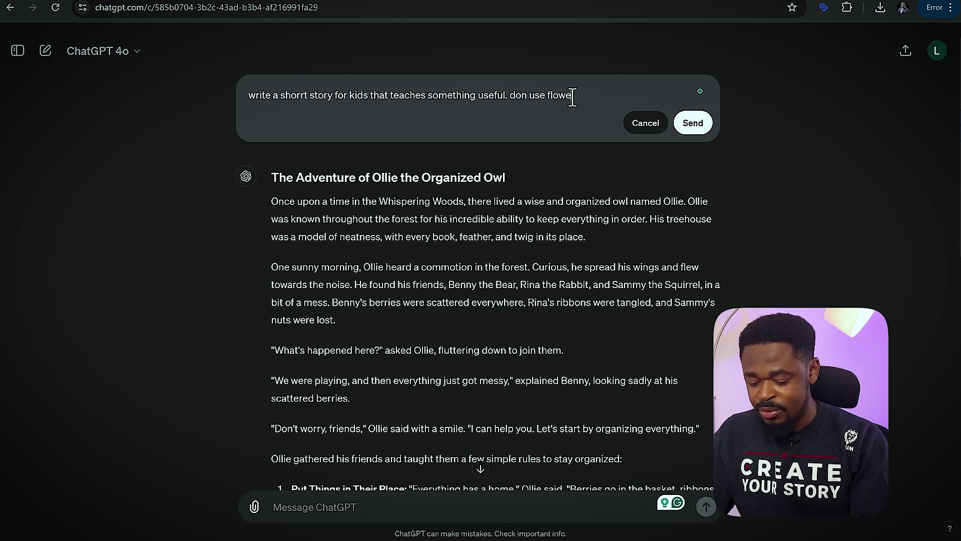
{"action": "type", "text": "ry or preachy words. be super simple."}
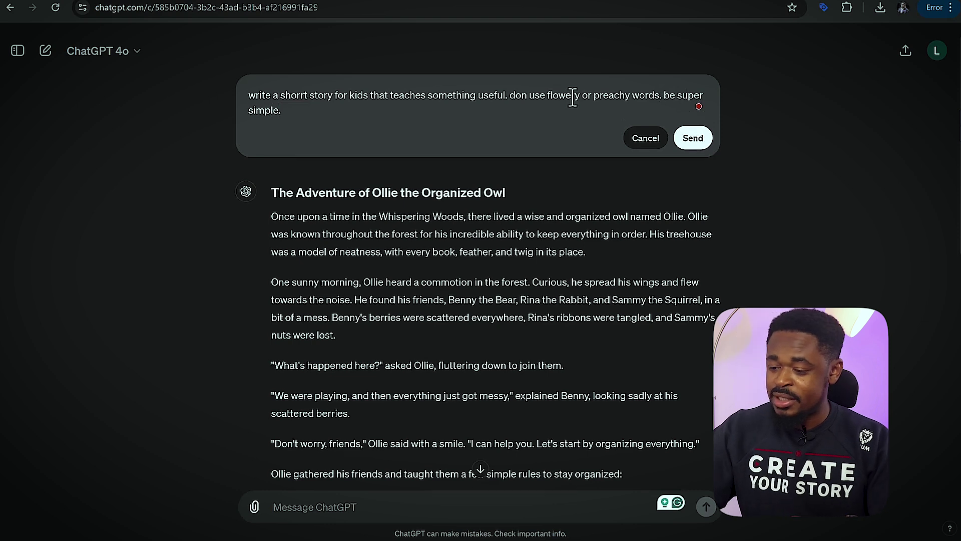
{"action": "key", "text": "Return"}
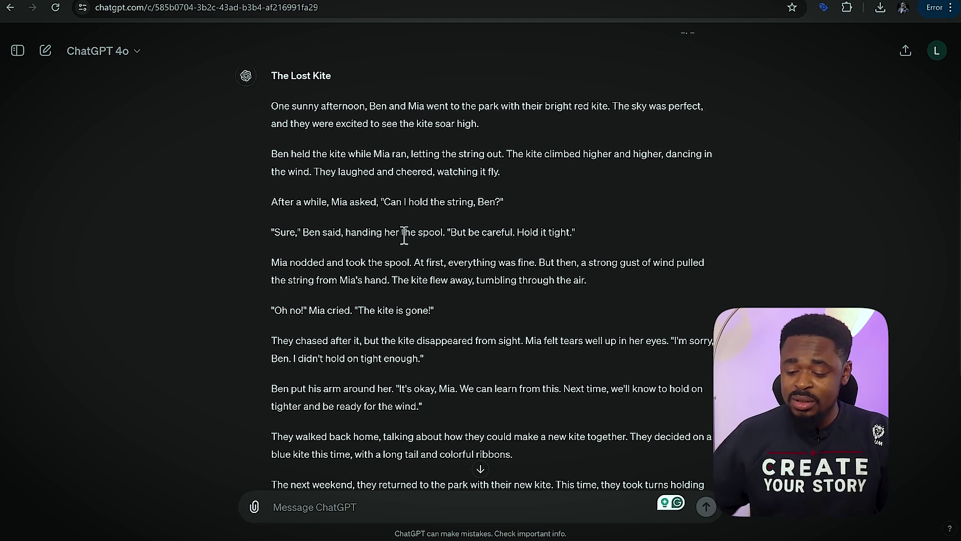
Step: Edit the prompt again, correcting the spelling of "short" and adding "it can be about plants or gardens", and resend it
{"action": "scroll", "coordinate": [423, 269], "scroll_direction": "down", "scroll_amount": 4}
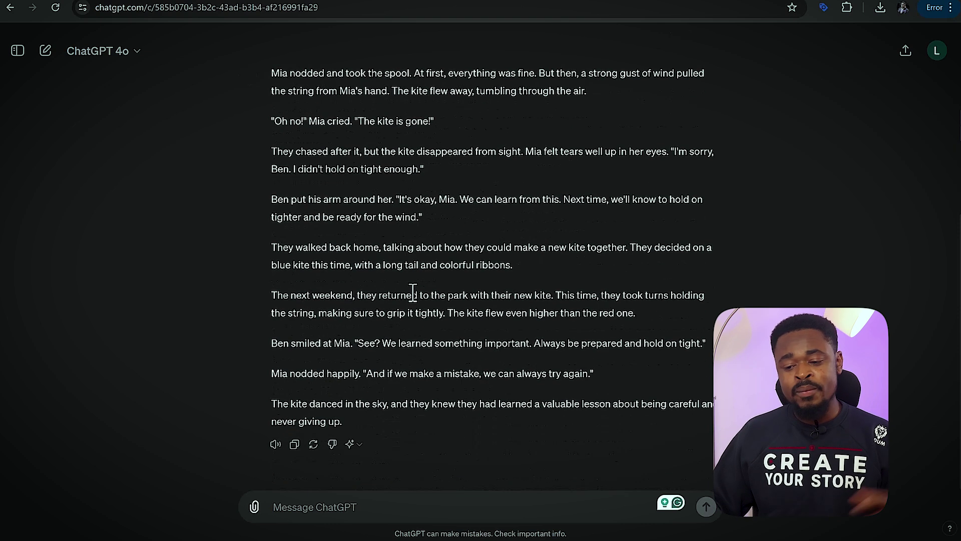
{"action": "scroll", "coordinate": [404, 277], "scroll_direction": "up", "scroll_amount": 6}
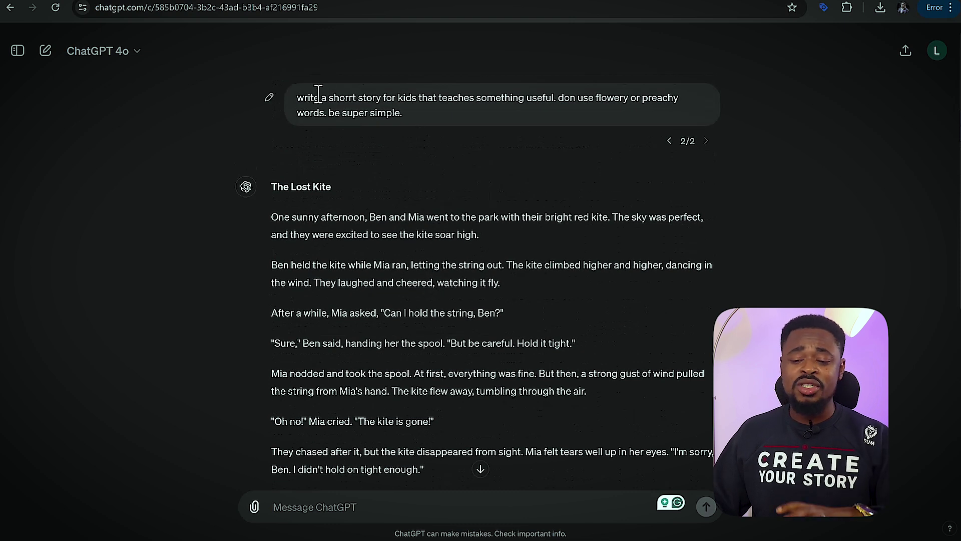
{"action": "left_click", "coordinate": [269, 98]}
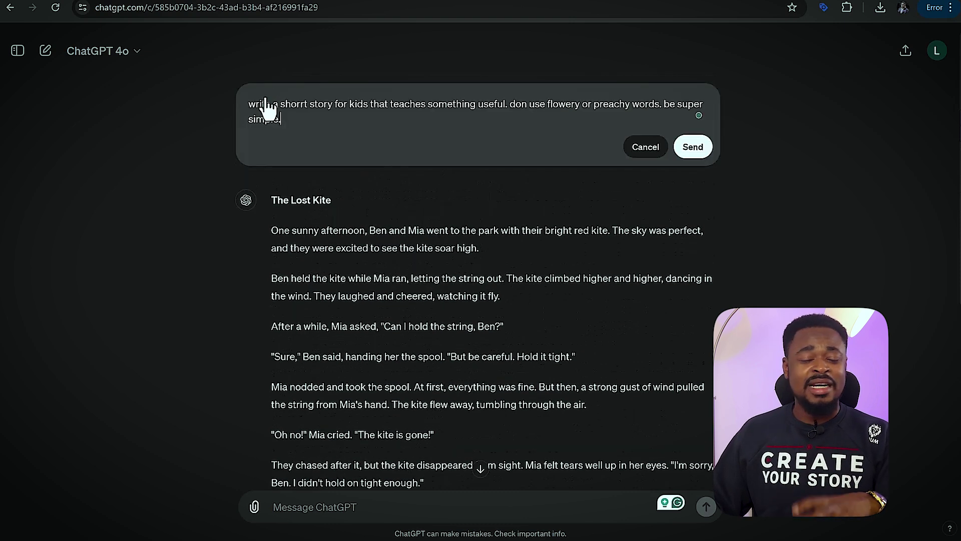
{"action": "type", "text": "it can be"}
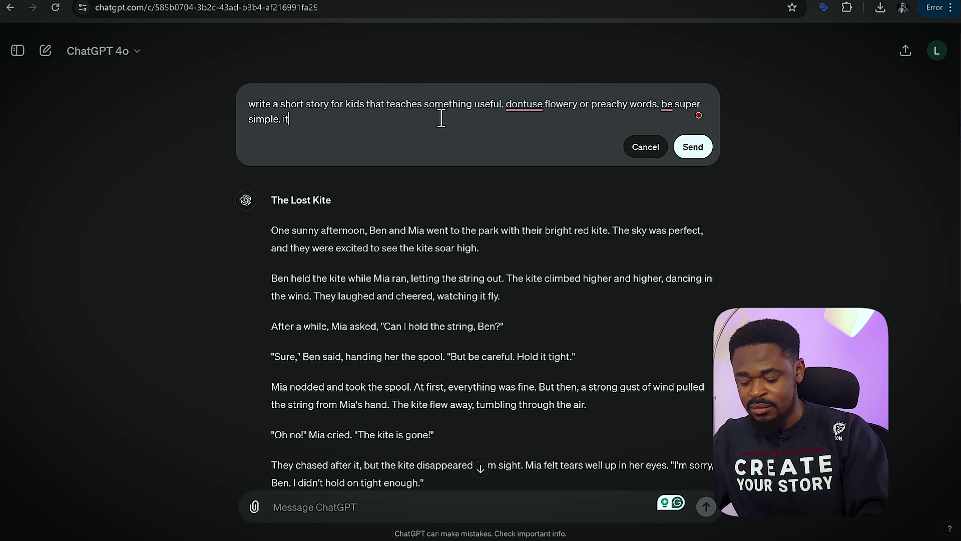
{"action": "type", "text": " about"}
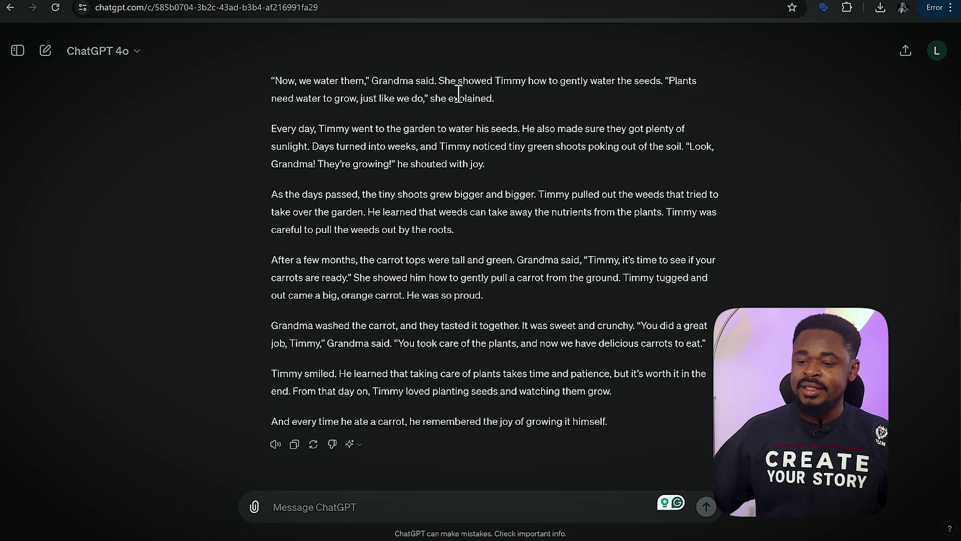
Step: Copy the full text of the generated carrot-growing story and switch to the blank Google Docs document
{"action": "scroll", "coordinate": [410, 201], "scroll_direction": "up", "scroll_amount": 5}
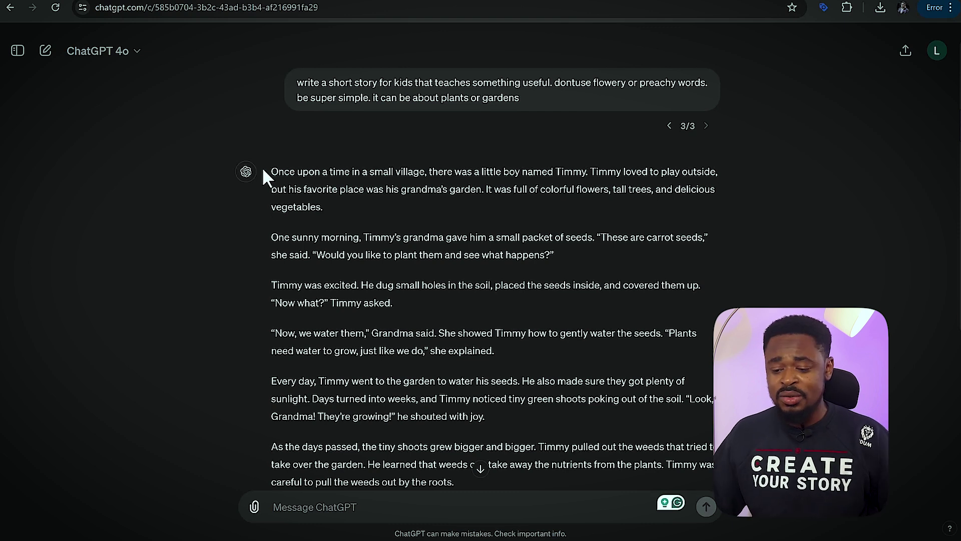
{"action": "scroll", "coordinate": [311, 213], "scroll_direction": "down", "scroll_amount": 1}
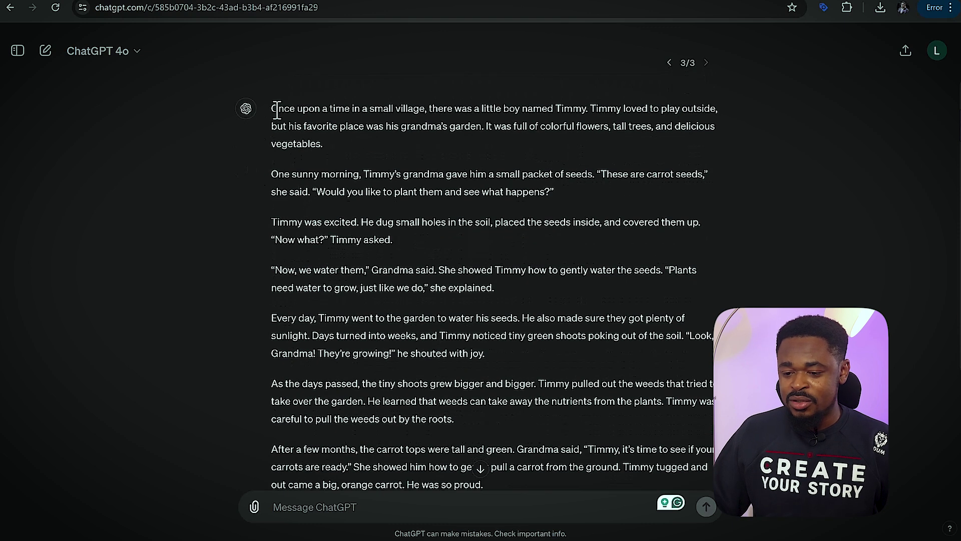
{"action": "left_click_drag", "start_coordinate": [276, 109], "coordinate": [540, 490]}
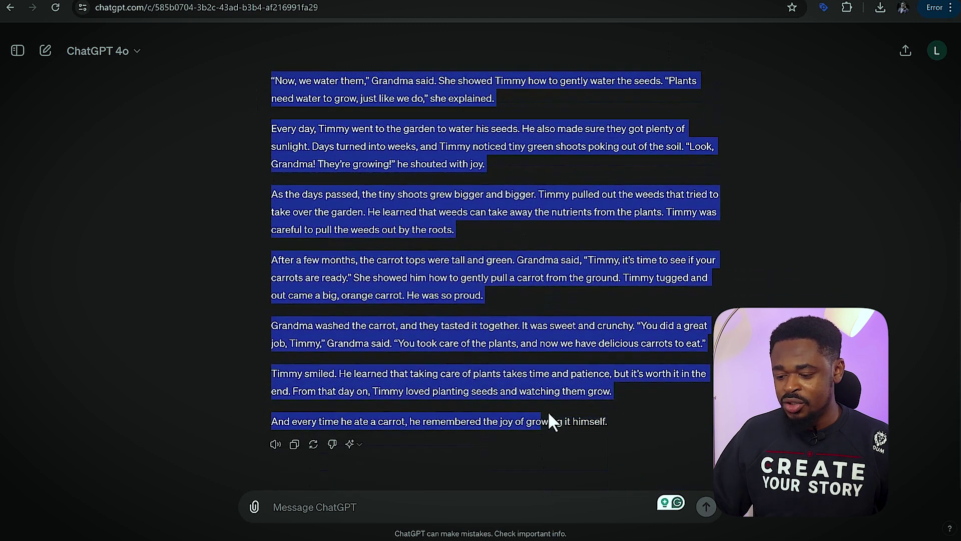
{"action": "right_click", "coordinate": [492, 289]}
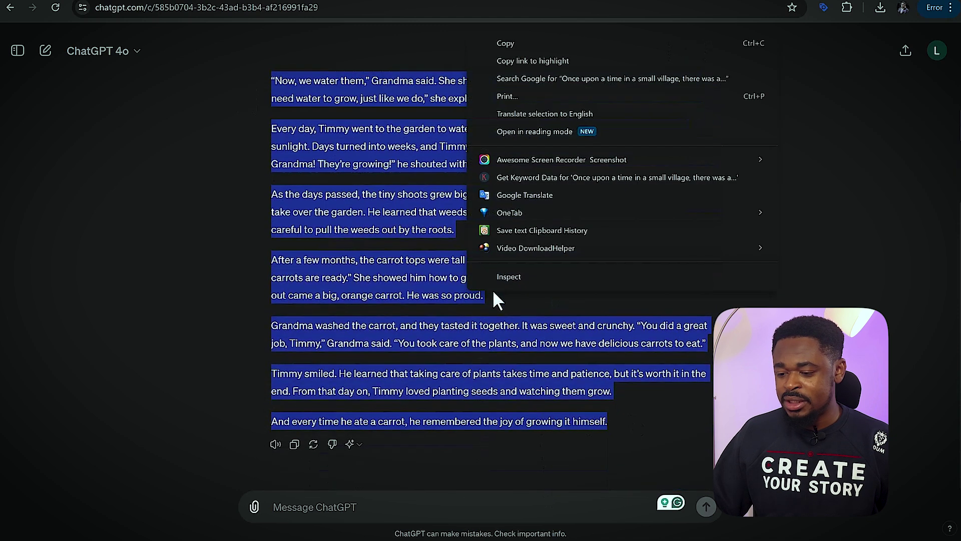
{"action": "left_click", "coordinate": [516, 45]}
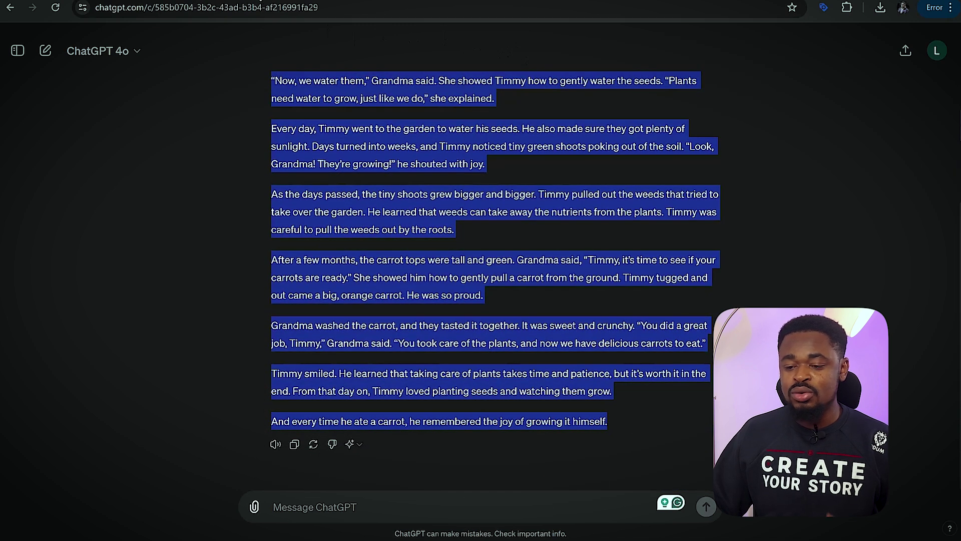
{"action": "left_click", "coordinate": [243, 4]}
{"action": "right_click", "coordinate": [284, 176]}
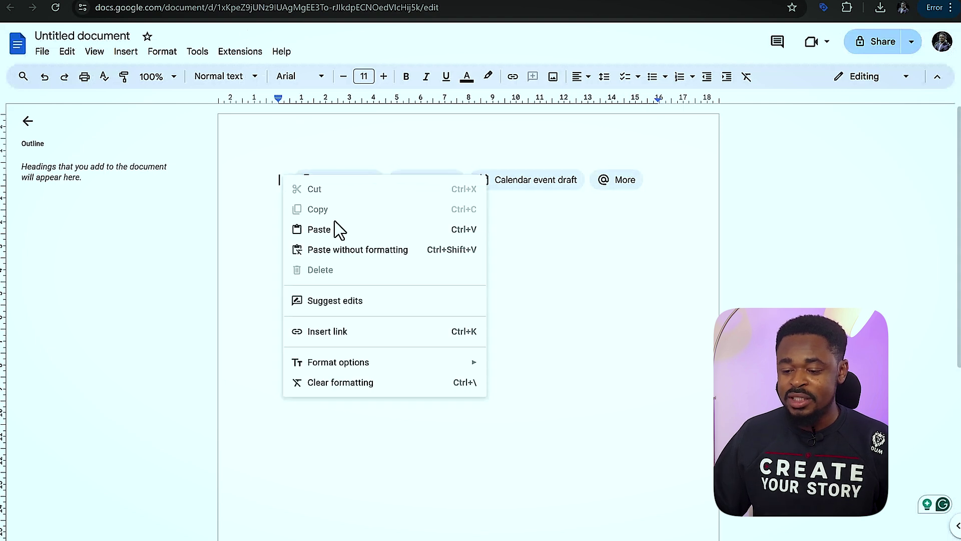
{"action": "left_click", "coordinate": [350, 250]}
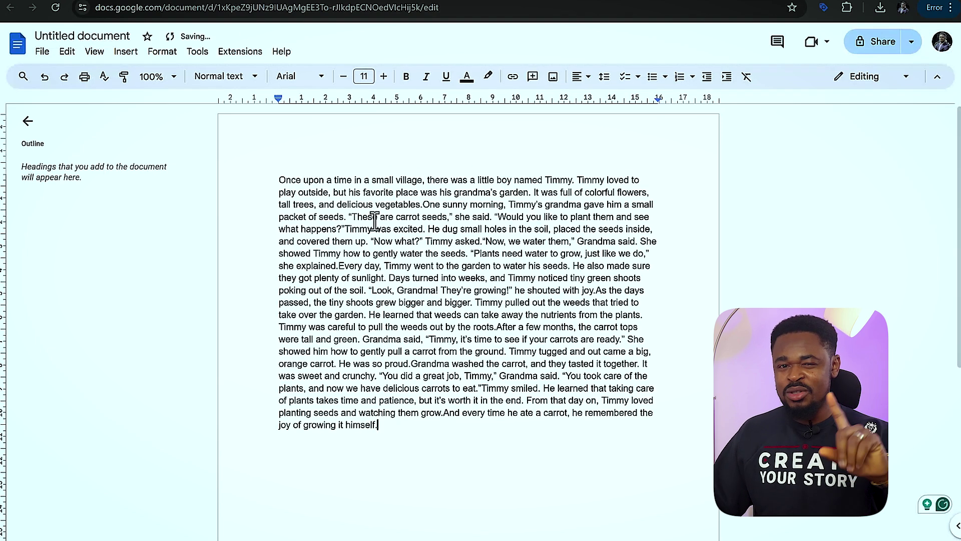
{"action": "key", "text": "ctrl+z"}
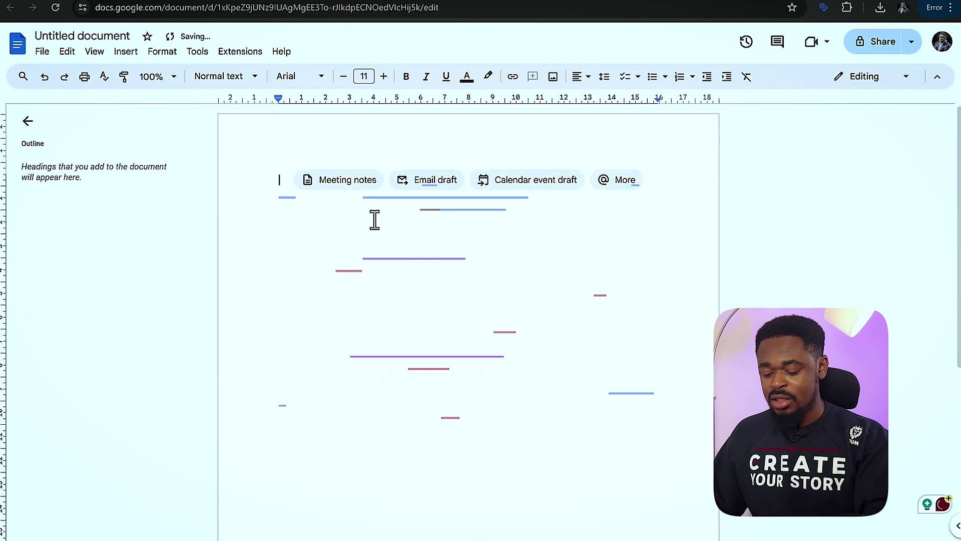
Step: Paste the copied story into the blank document with its formatting kept
{"action": "key", "text": "ctrl+v"}
{"action": "scroll", "coordinate": [368, 221], "scroll_direction": "up", "scroll_amount": 2}
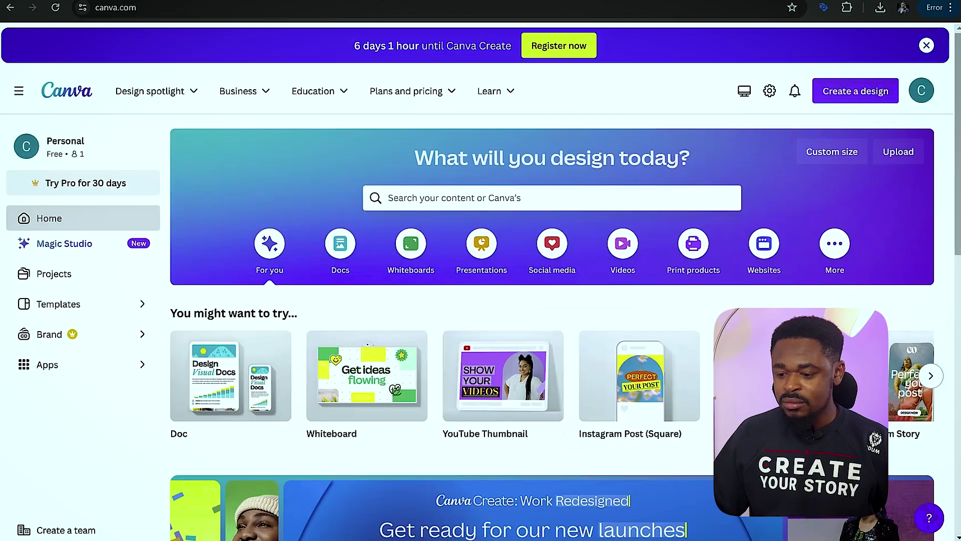
Step: Search Canva's templates for "story book", choose the "children story book" suggestion and look through the cover designs
{"action": "left_click", "coordinate": [489, 205]}
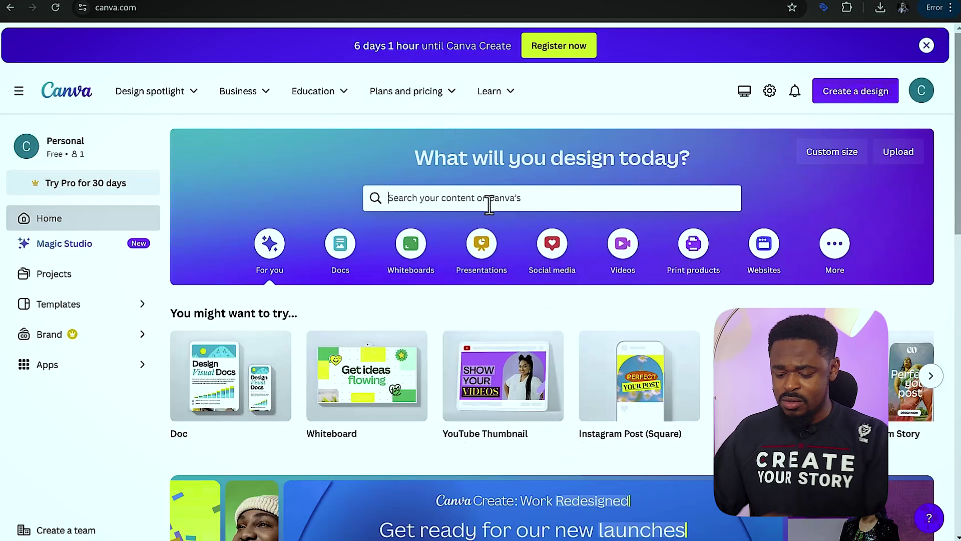
{"action": "type", "text": "story can"}
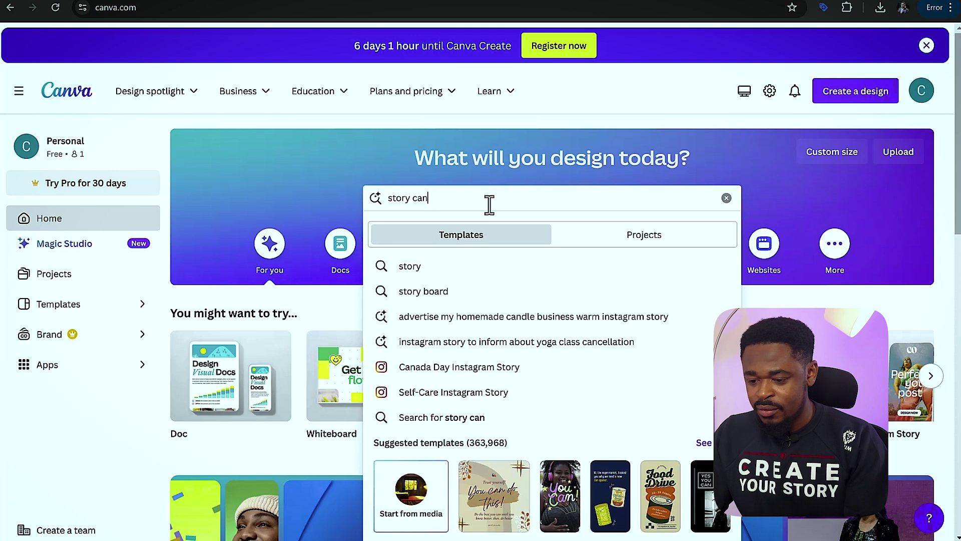
{"action": "key", "text": "BackSpace"}
{"action": "key", "text": "BackSpace"}
{"action": "key", "text": "BackSpace"}
{"action": "type", "text": "book"}
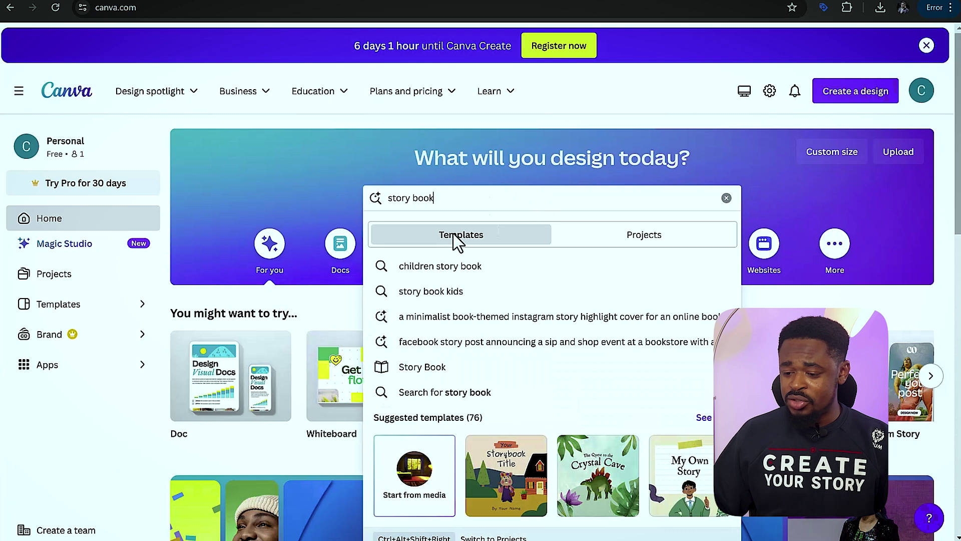
{"action": "left_click", "coordinate": [455, 271]}
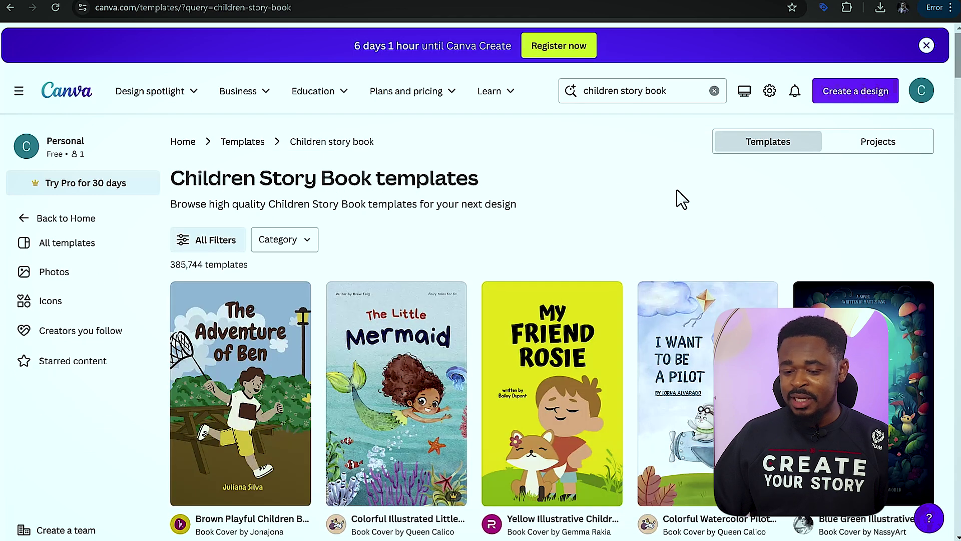
{"action": "scroll", "coordinate": [677, 191], "scroll_direction": "down", "scroll_amount": 7}
{"action": "scroll", "coordinate": [677, 205], "scroll_direction": "down", "scroll_amount": 6}
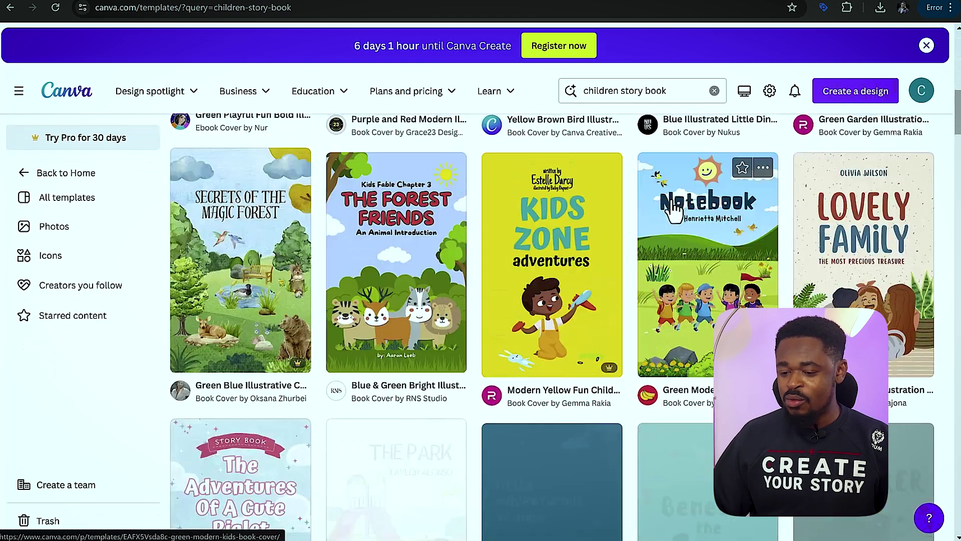
{"action": "scroll", "coordinate": [646, 232], "scroll_direction": "up", "scroll_amount": 13}
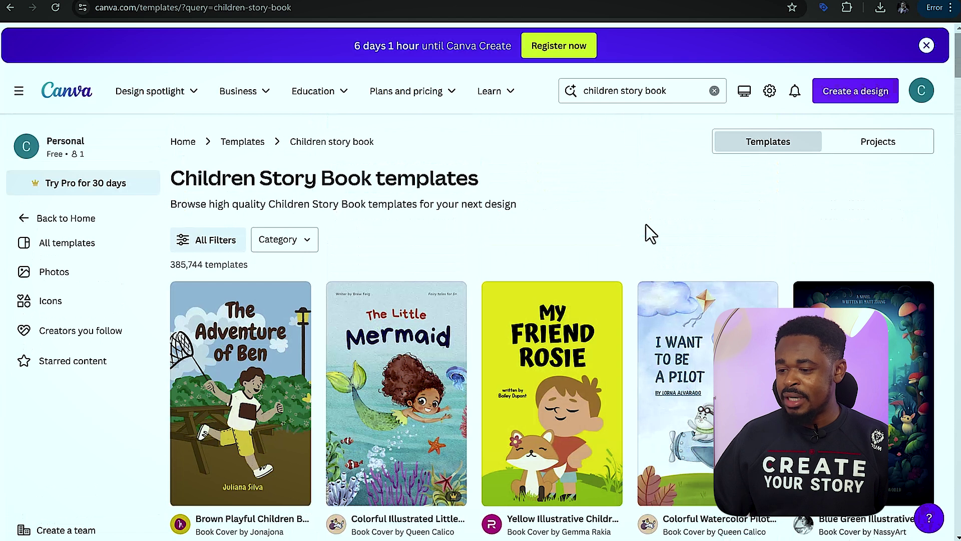
Step: Create a new blank 8 × 8 in Story Book design by searching the design types for "story book"
{"action": "left_click", "coordinate": [849, 96]}
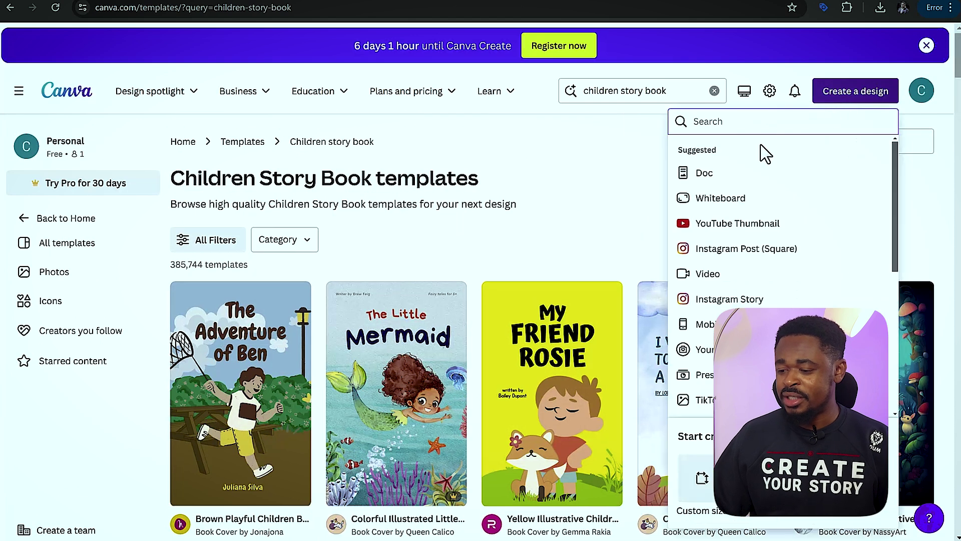
{"action": "type", "text": "story book"}
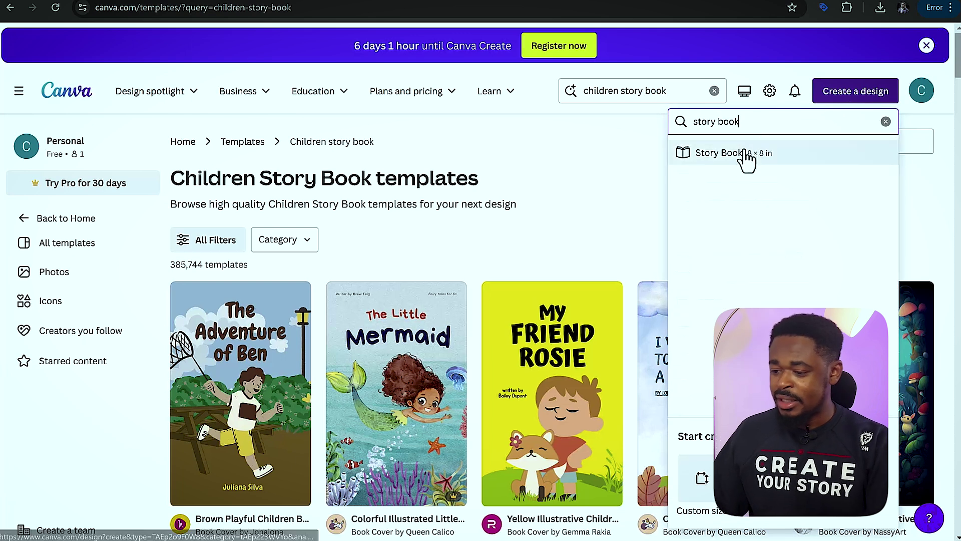
{"action": "left_click", "coordinate": [744, 160]}
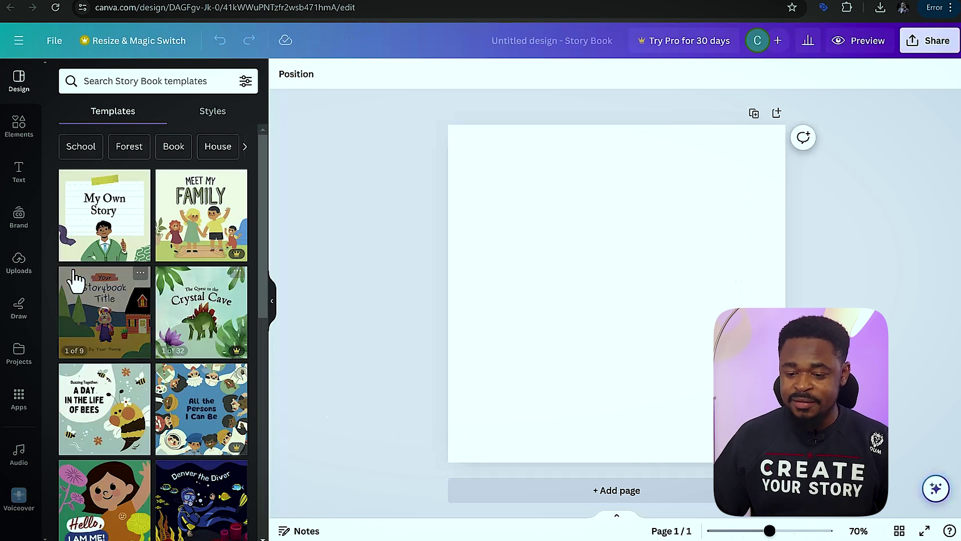
Step: Browse the story book templates, open the "Your Storybook Title" animal template and apply its "This book belongs to:" page
{"action": "scroll", "coordinate": [78, 285], "scroll_direction": "down", "scroll_amount": 6}
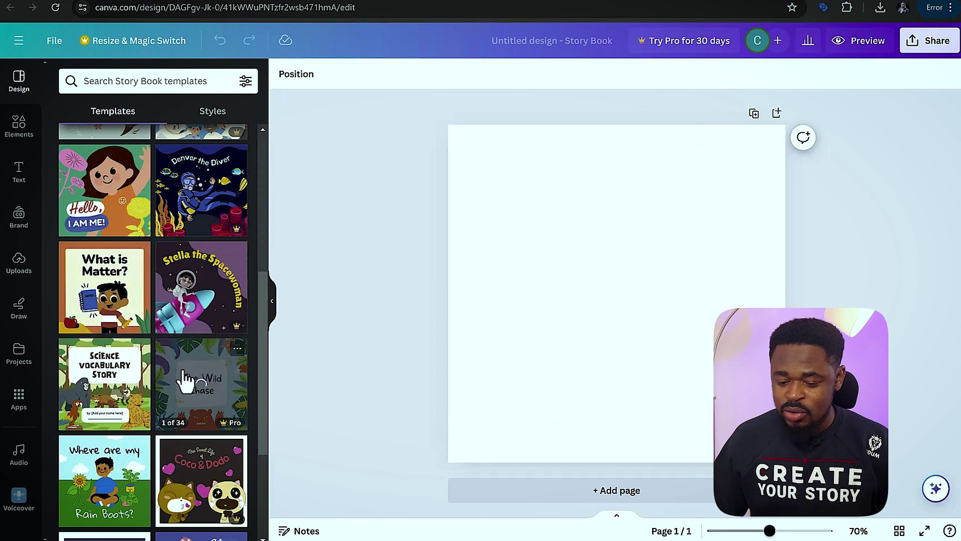
{"action": "scroll", "coordinate": [170, 390], "scroll_direction": "up", "scroll_amount": 4}
{"action": "scroll", "coordinate": [170, 362], "scroll_direction": "up", "scroll_amount": 2}
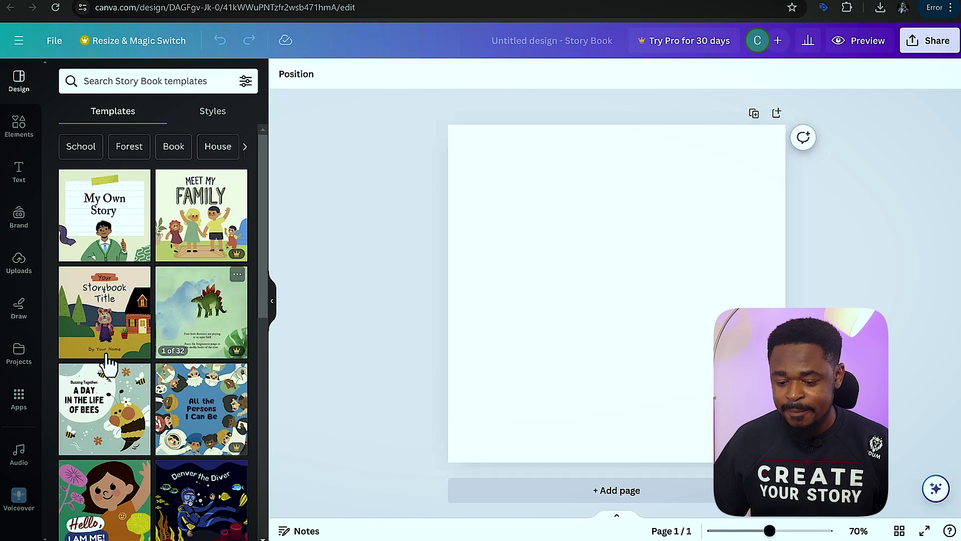
{"action": "scroll", "coordinate": [108, 366], "scroll_direction": "down", "scroll_amount": 4}
{"action": "scroll", "coordinate": [109, 365], "scroll_direction": "down", "scroll_amount": 4}
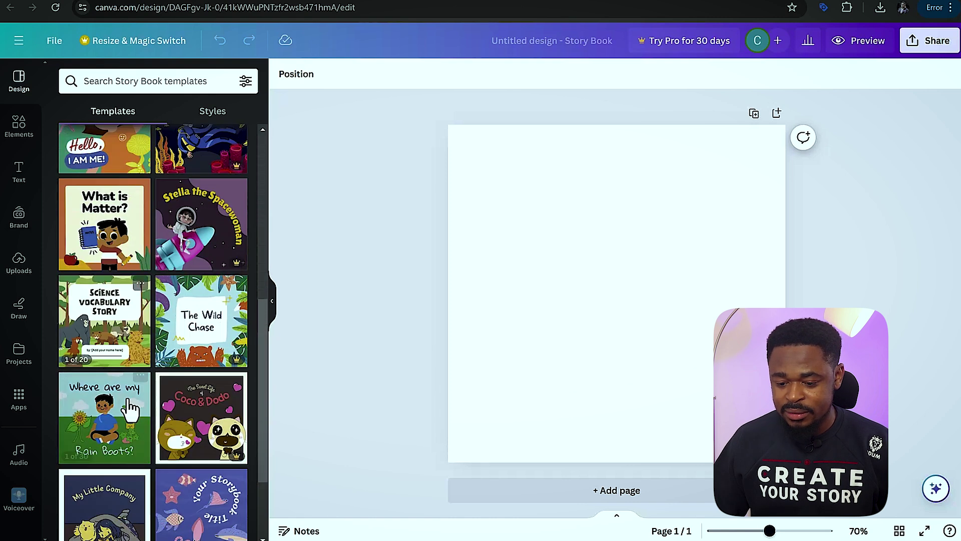
{"action": "scroll", "coordinate": [175, 411], "scroll_direction": "down", "scroll_amount": 3}
{"action": "scroll", "coordinate": [150, 375], "scroll_direction": "up", "scroll_amount": 10}
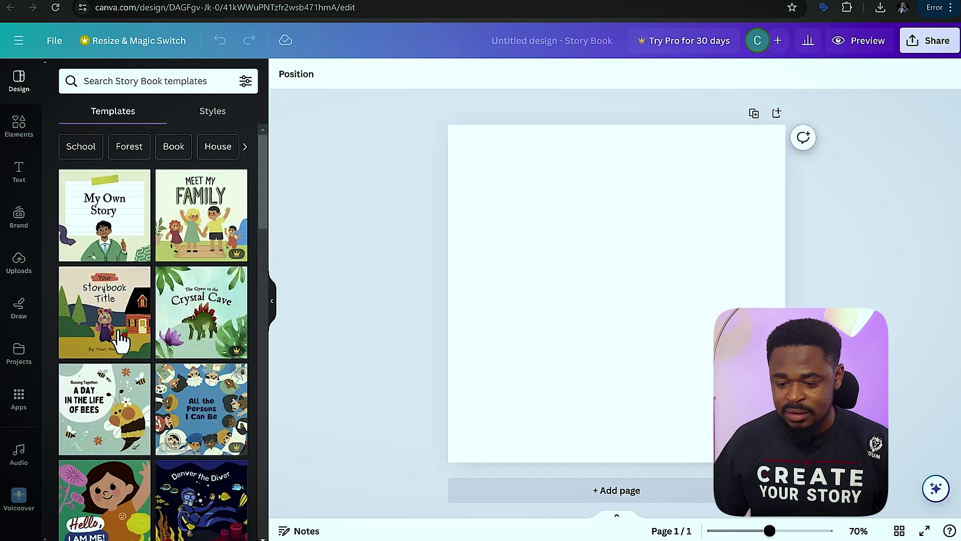
{"action": "left_click", "coordinate": [114, 330]}
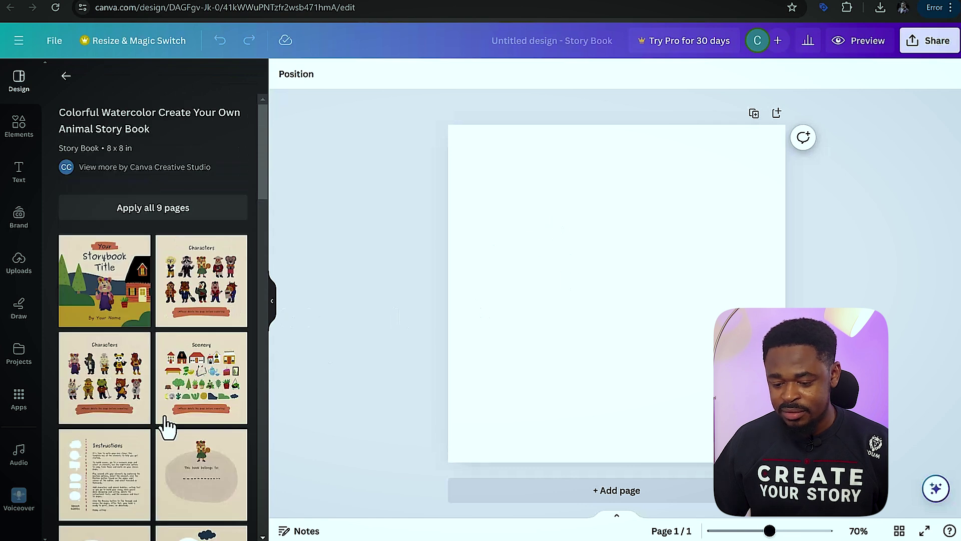
{"action": "scroll", "coordinate": [243, 411], "scroll_direction": "down", "scroll_amount": 1}
{"action": "left_click", "coordinate": [235, 398]}
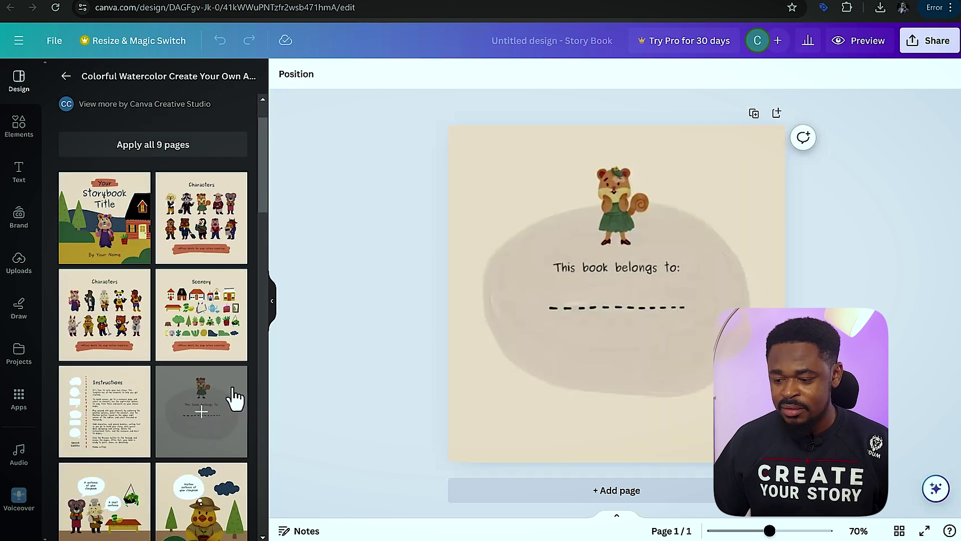
Step: Delete the squirrel illustration from the page and return to the template list
{"action": "left_click", "coordinate": [621, 205]}
{"action": "scroll", "coordinate": [116, 195], "scroll_direction": "down", "scroll_amount": 2}
{"action": "scroll", "coordinate": [116, 193], "scroll_direction": "up", "scroll_amount": 3}
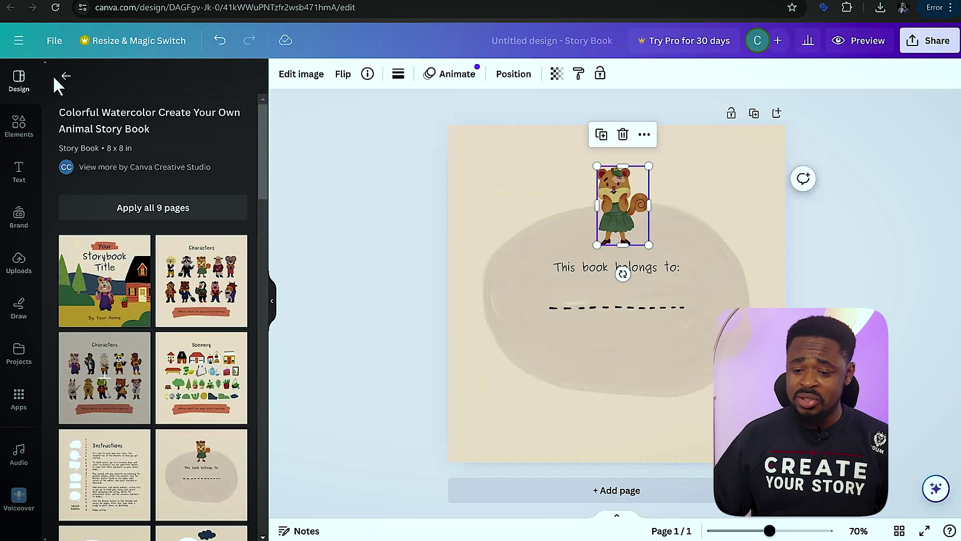
{"action": "left_click", "coordinate": [64, 79]}
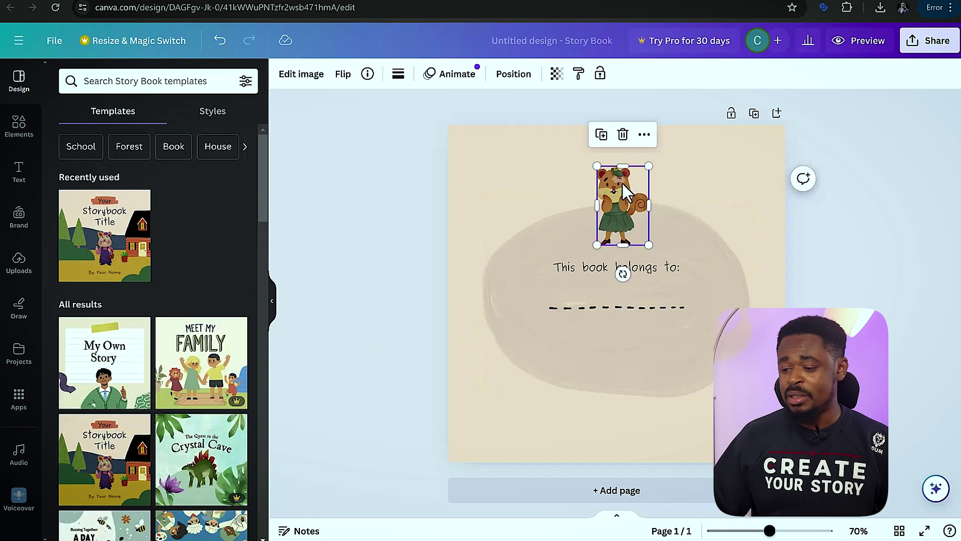
{"action": "left_click", "coordinate": [623, 135]}
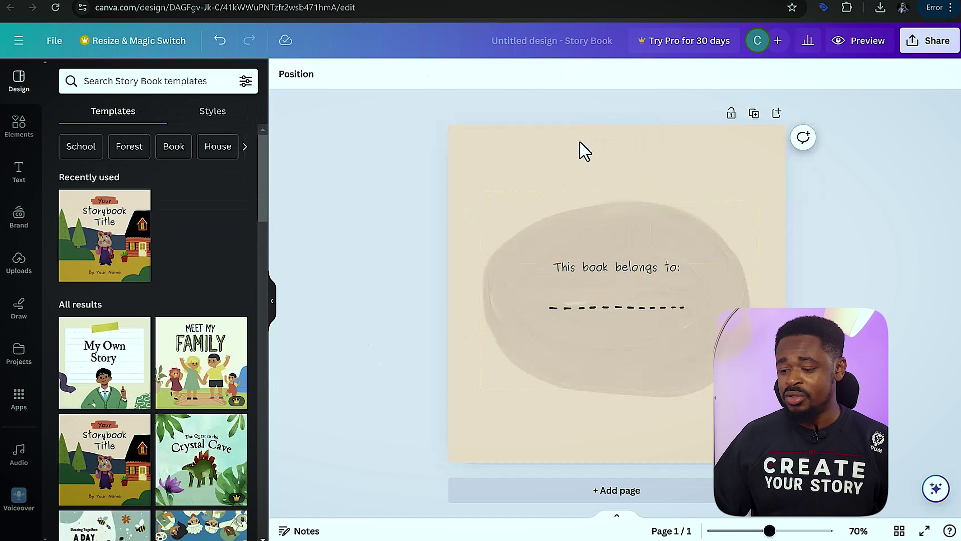
Step: Delete the rounded background shape, the dashed line and the "This book belongs to:" text, keeping only the beige background
{"action": "left_click", "coordinate": [599, 273]}
{"action": "left_click", "coordinate": [660, 231]}
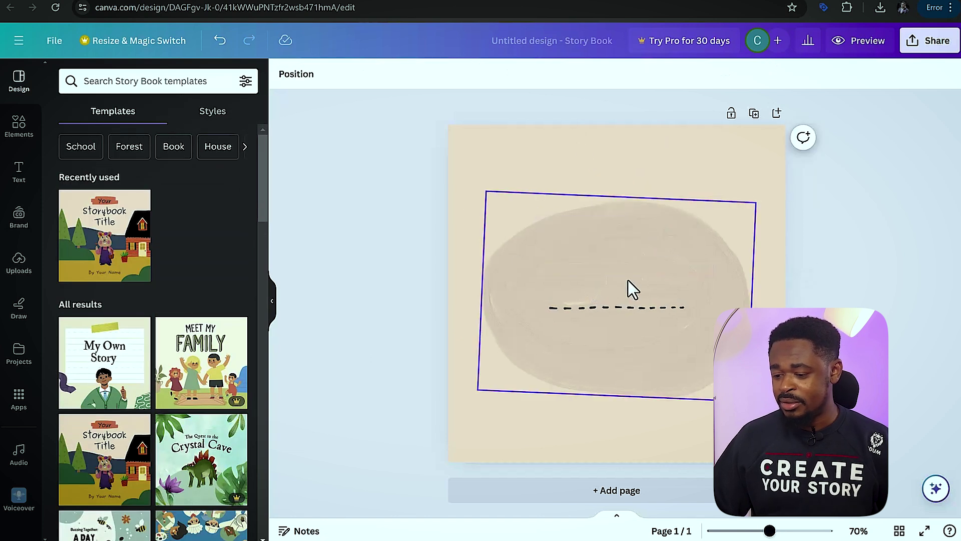
{"action": "key", "text": "ctrl+z"}
{"action": "key", "text": "Delete"}
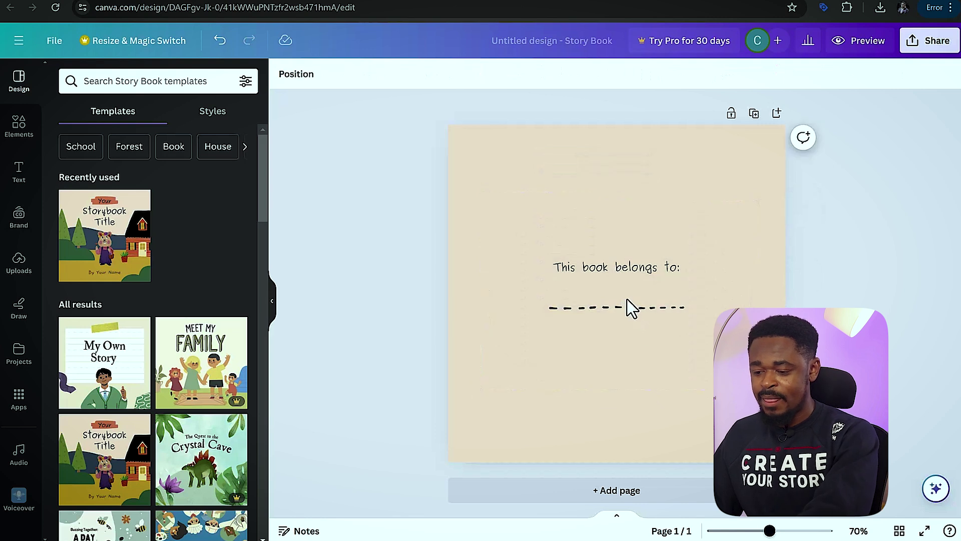
{"action": "left_click", "coordinate": [629, 306]}
{"action": "key", "text": "Delete"}
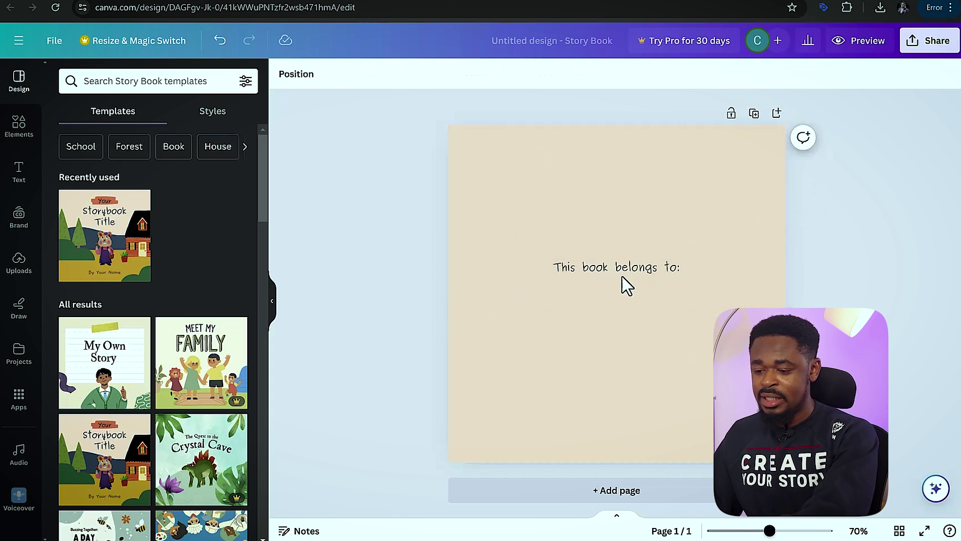
{"action": "left_click_drag", "start_coordinate": [625, 280], "coordinate": [623, 224]}
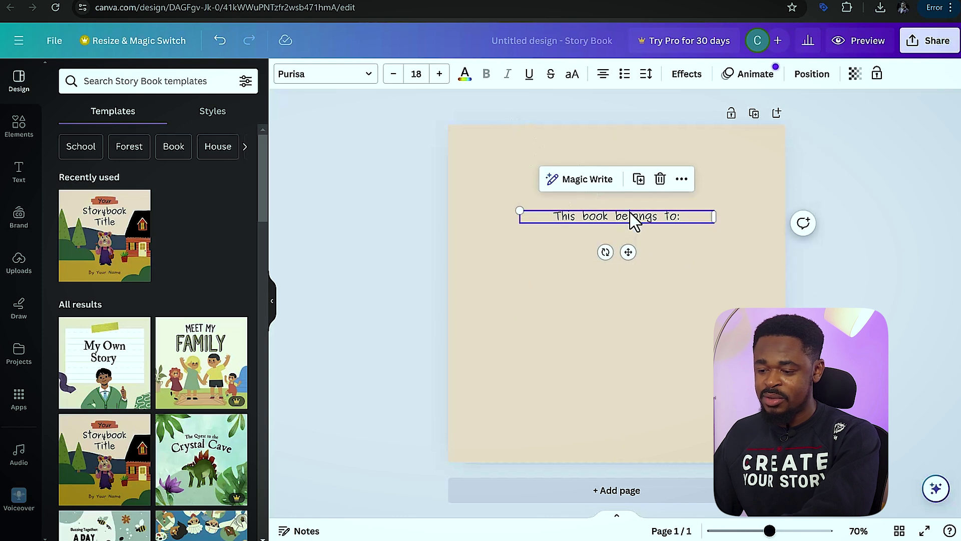
{"action": "left_click", "coordinate": [660, 179]}
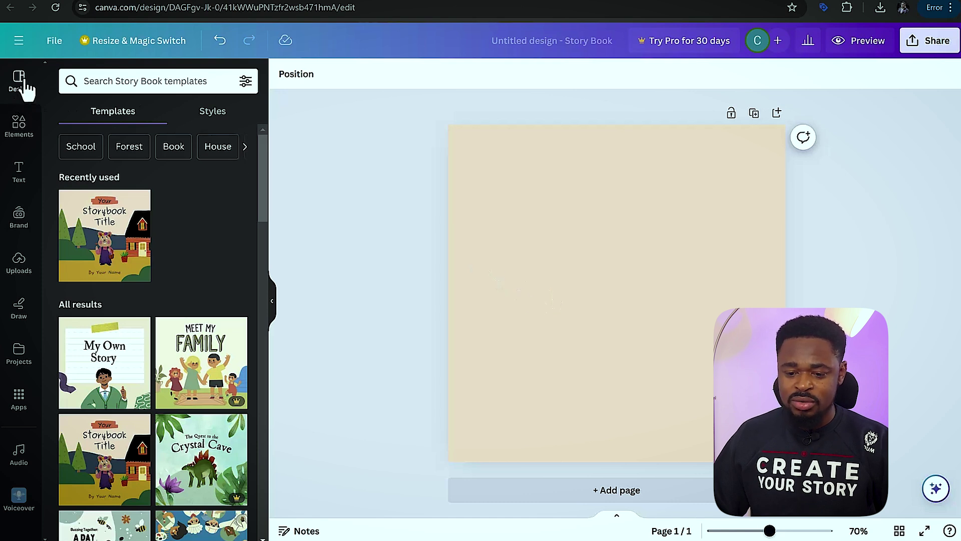
Step: Find the frames among the elements and open the full Blob frame collection
{"action": "left_click", "coordinate": [22, 131]}
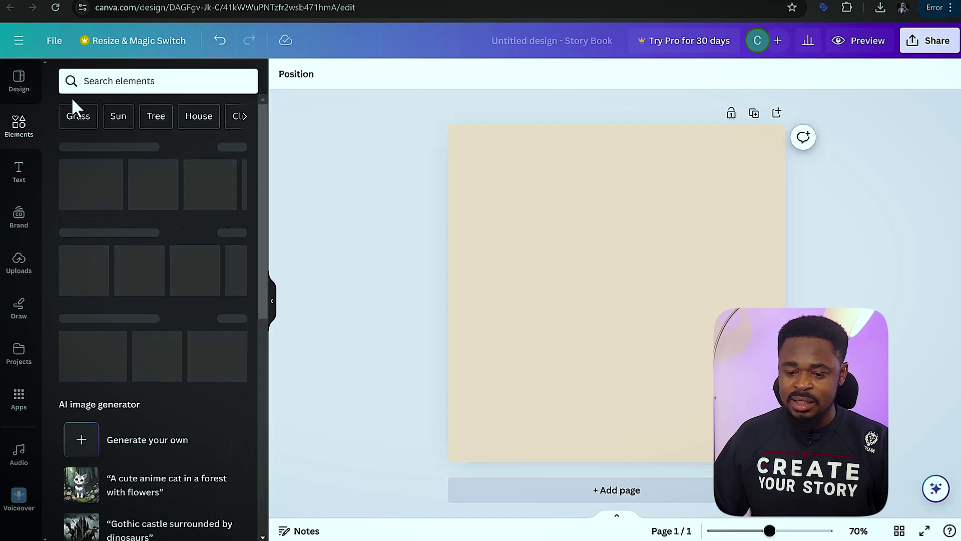
{"action": "scroll", "coordinate": [145, 130], "scroll_direction": "down", "scroll_amount": 18}
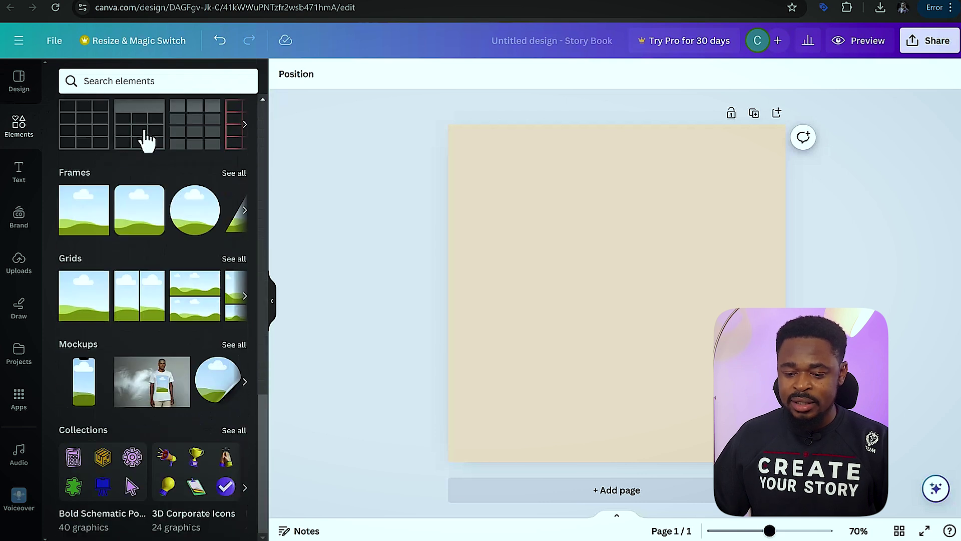
{"action": "left_click", "coordinate": [234, 173]}
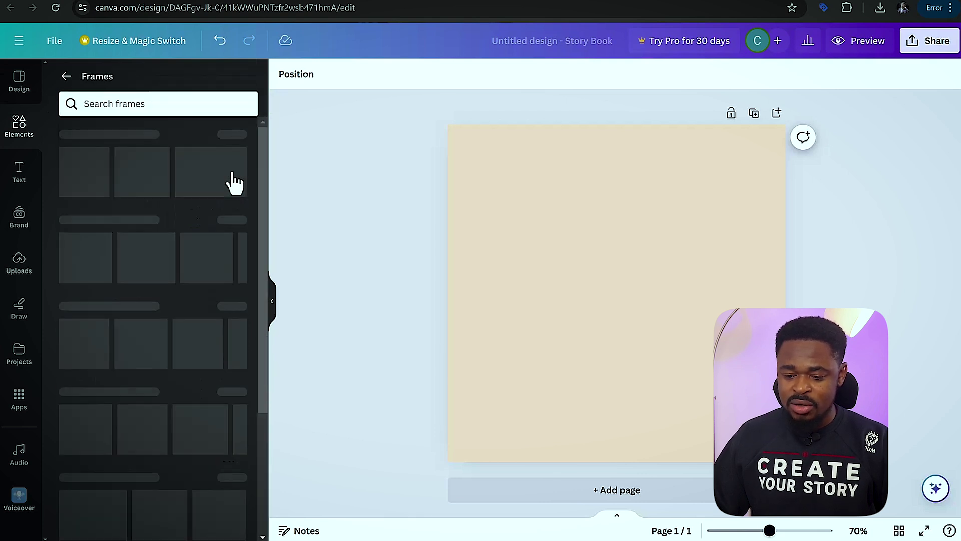
{"action": "scroll", "coordinate": [177, 199], "scroll_direction": "down", "scroll_amount": 6}
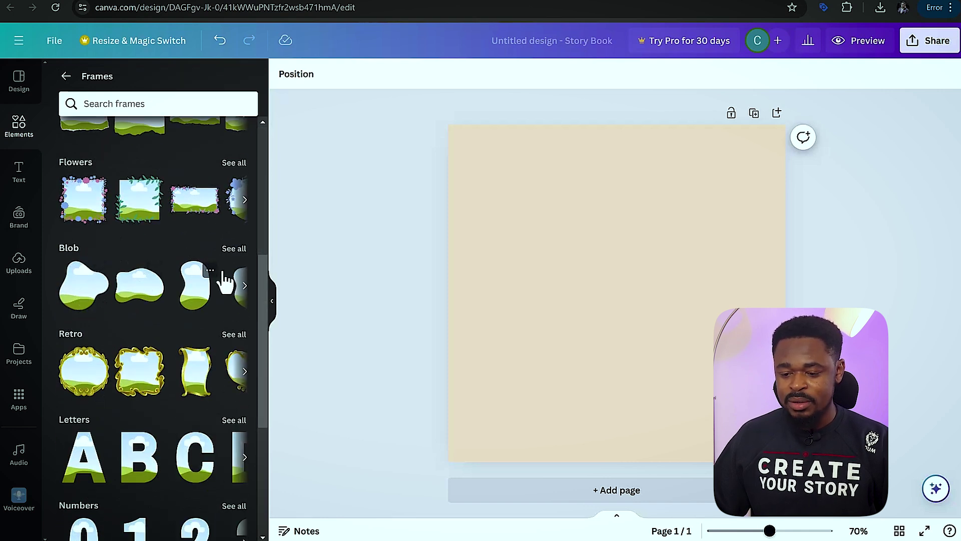
{"action": "left_click", "coordinate": [225, 249]}
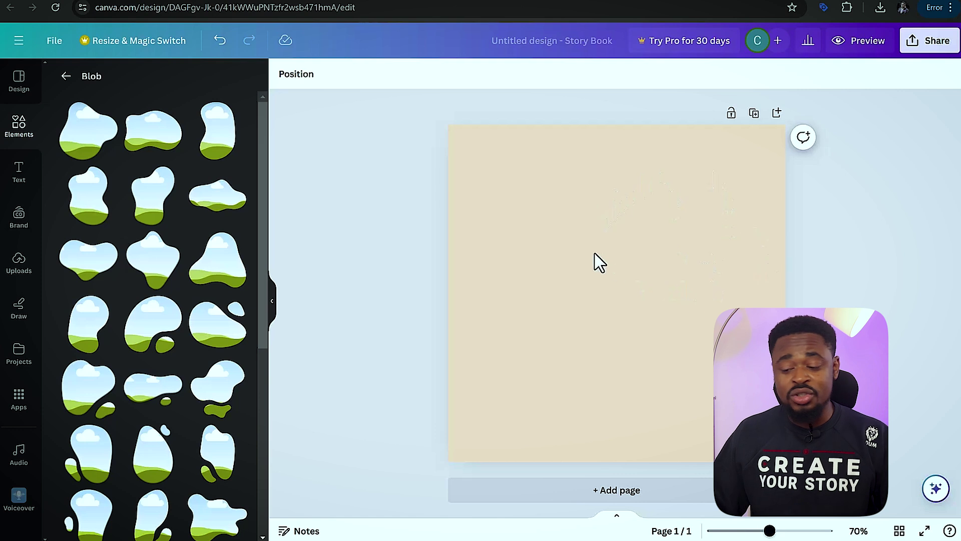
Step: Duplicate the blank beige page repeatedly until the book has eight pages
{"action": "left_click", "coordinate": [754, 115]}
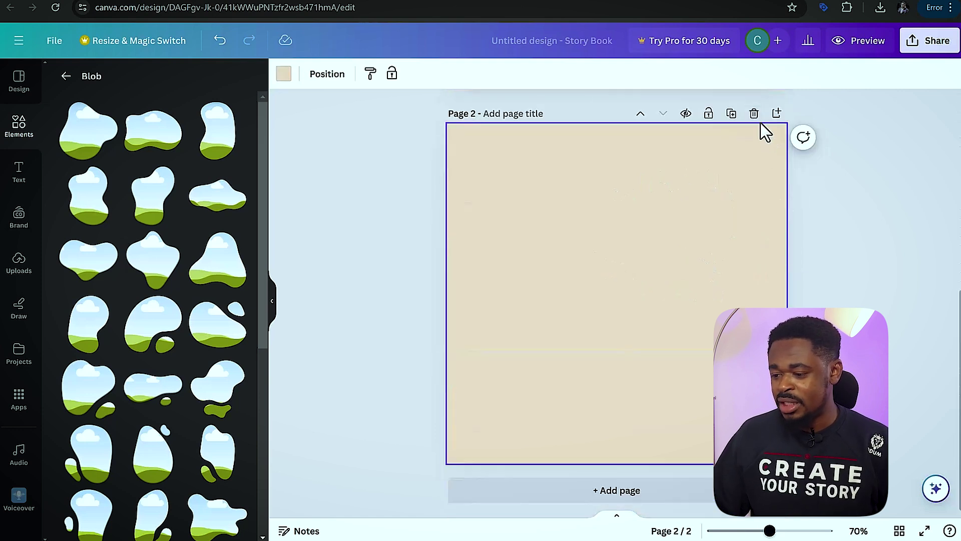
{"action": "left_click", "coordinate": [732, 115]}
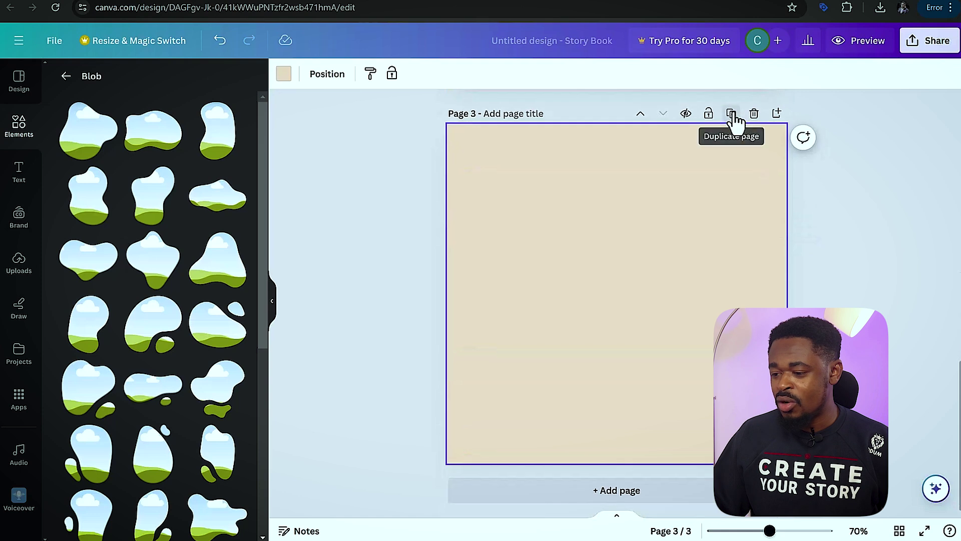
{"action": "left_click", "coordinate": [731, 114]}
{"action": "left_click", "coordinate": [732, 115]}
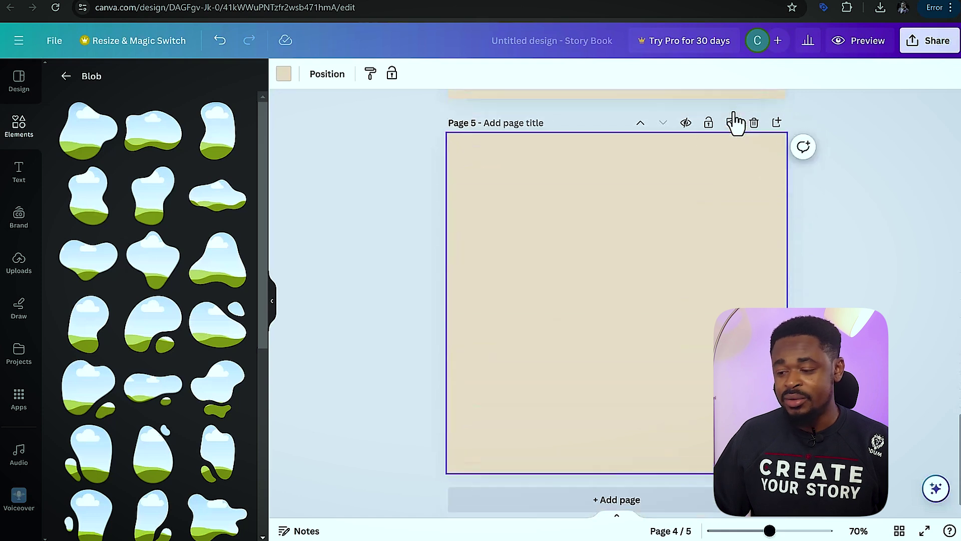
{"action": "left_click", "coordinate": [732, 115]}
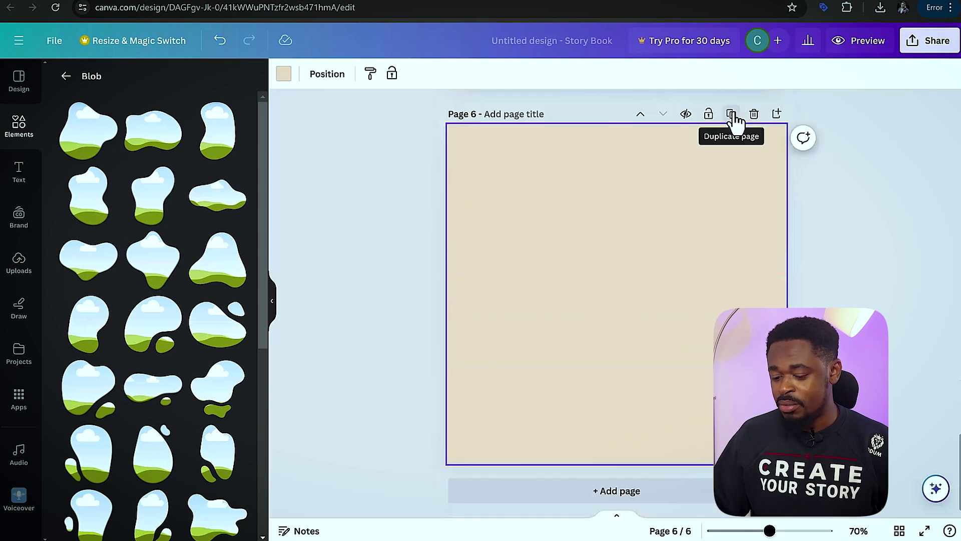
{"action": "left_click", "coordinate": [732, 115]}
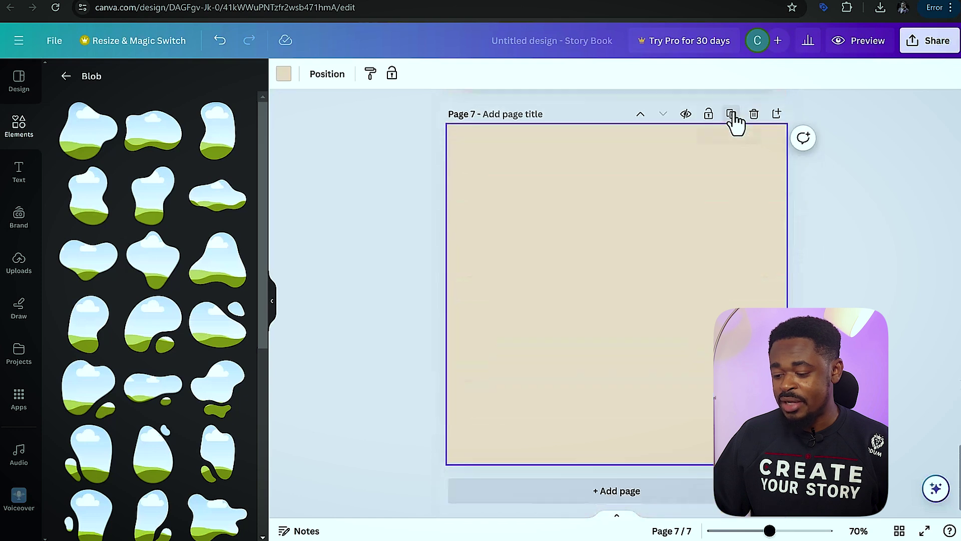
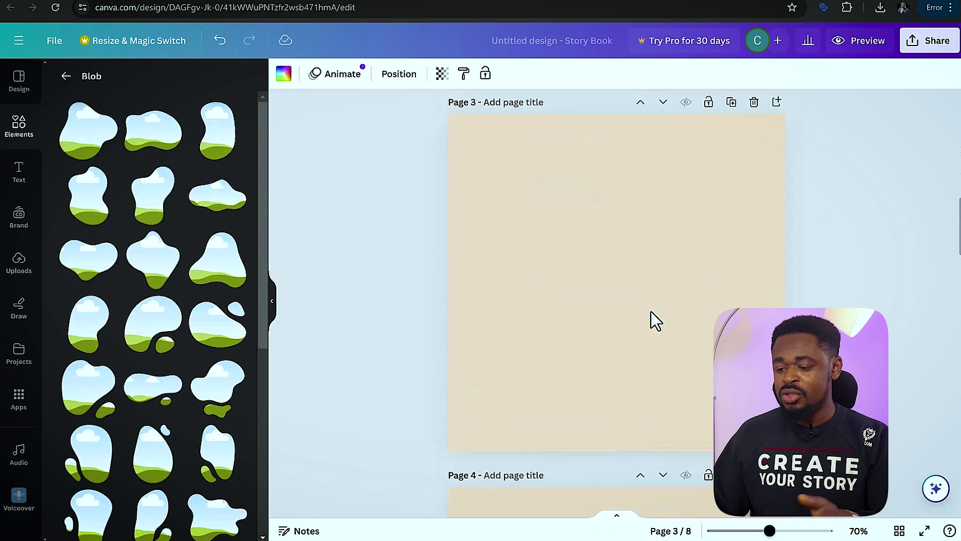
Step: Add a bean-shaped blob frame to the left half of page 3 and enlarge it
{"action": "scroll", "coordinate": [651, 315], "scroll_direction": "up", "scroll_amount": 7}
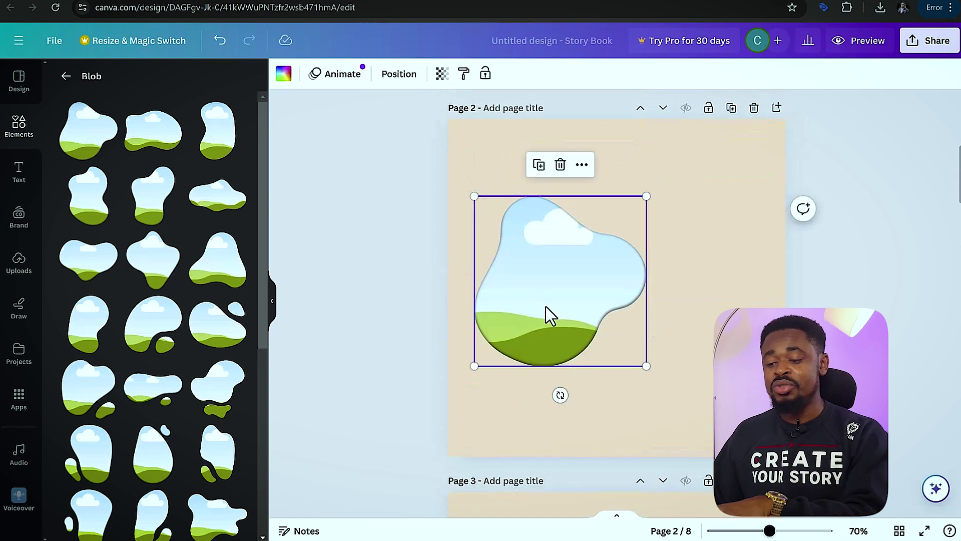
{"action": "scroll", "coordinate": [545, 306], "scroll_direction": "up", "scroll_amount": 7}
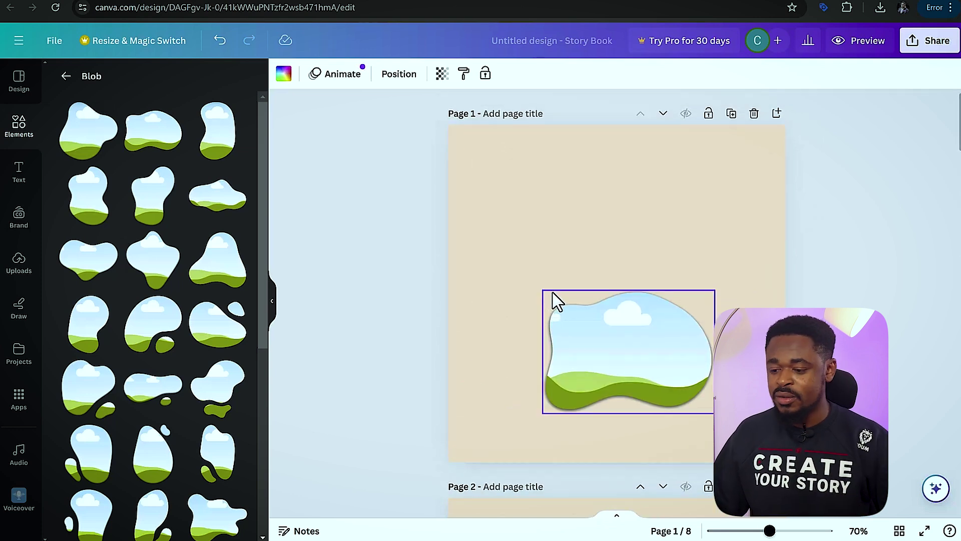
{"action": "scroll", "coordinate": [561, 310], "scroll_direction": "down", "scroll_amount": 10}
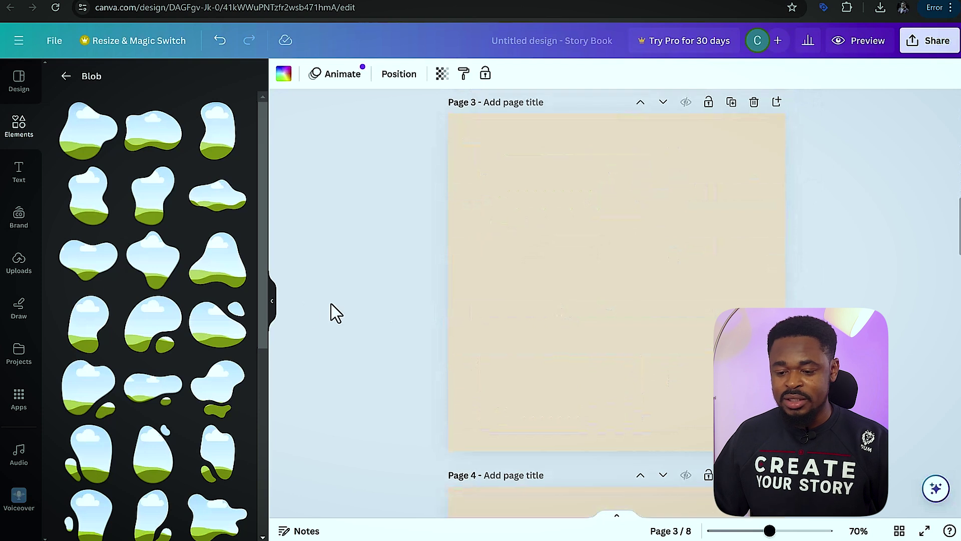
{"action": "left_click_drag", "start_coordinate": [102, 323], "coordinate": [516, 220]}
{"action": "scroll", "coordinate": [635, 285], "scroll_direction": "down", "scroll_amount": 5}
{"action": "scroll", "coordinate": [626, 293], "scroll_direction": "up", "scroll_amount": 4}
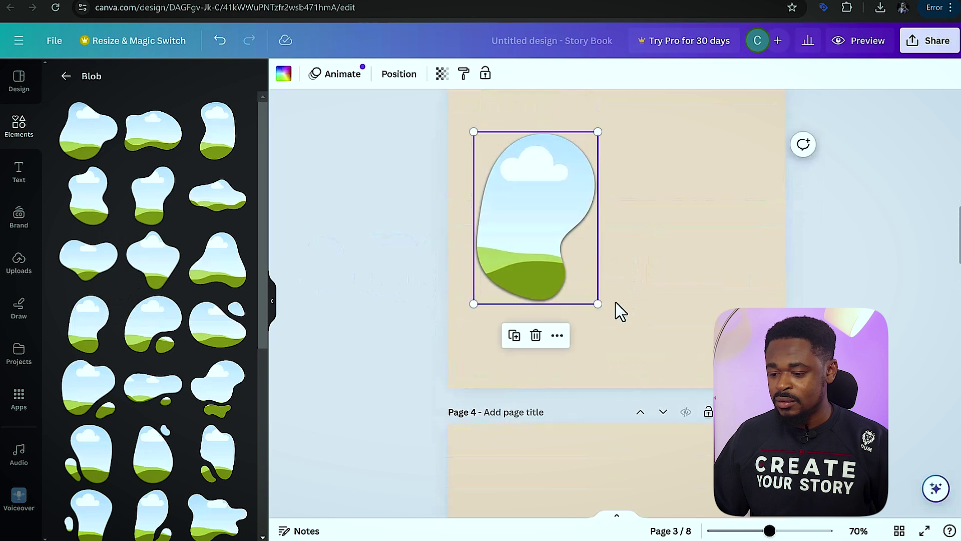
{"action": "left_click_drag", "start_coordinate": [599, 305], "coordinate": [621, 328]}
Step: Add the tall curved blob frame to the left half of page 4 and enlarge it
{"action": "scroll", "coordinate": [630, 333], "scroll_direction": "down", "scroll_amount": 6}
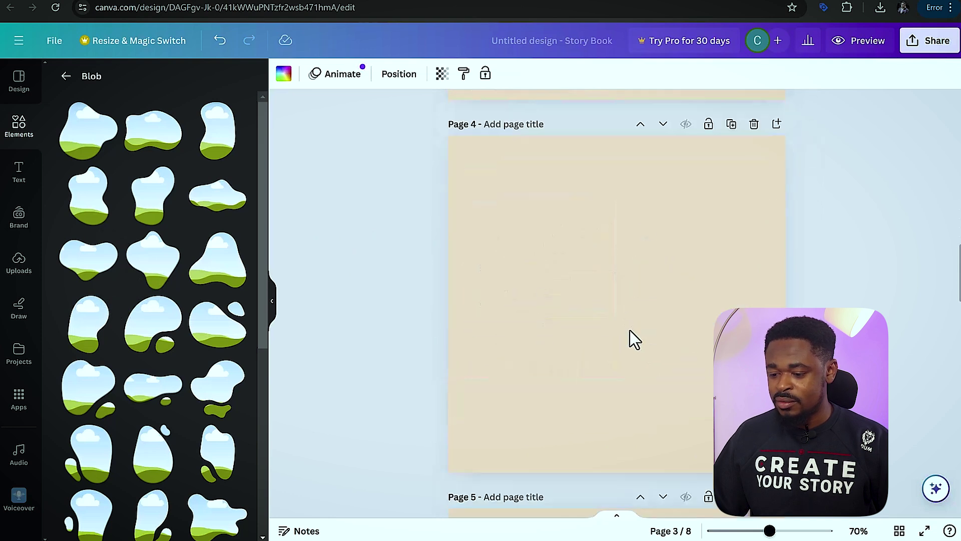
{"action": "left_click_drag", "start_coordinate": [213, 134], "coordinate": [518, 229]}
{"action": "scroll", "coordinate": [616, 257], "scroll_direction": "down", "scroll_amount": 2}
{"action": "scroll", "coordinate": [616, 257], "scroll_direction": "up", "scroll_amount": 2}
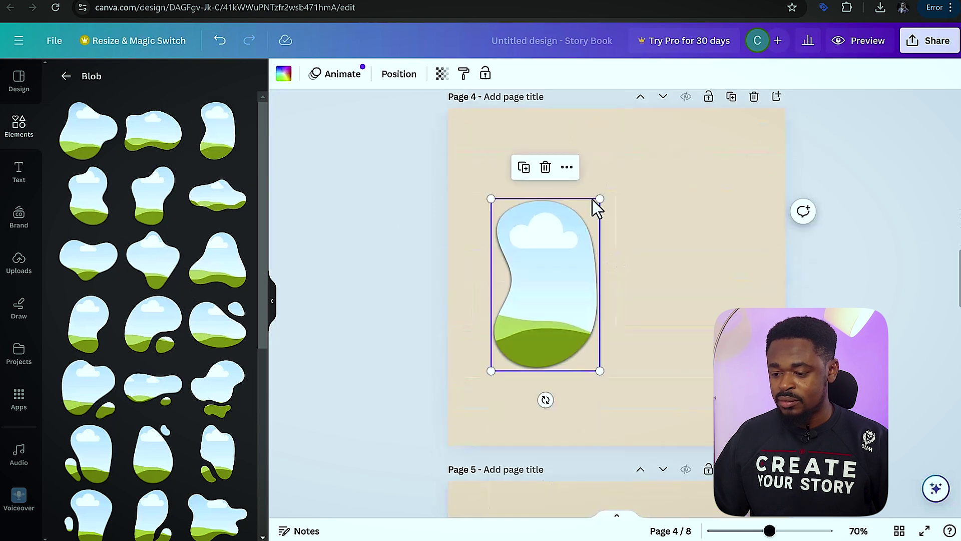
{"action": "left_click_drag", "start_coordinate": [600, 198], "coordinate": [630, 151]}
{"action": "scroll", "coordinate": [665, 240], "scroll_direction": "down", "scroll_amount": 6}
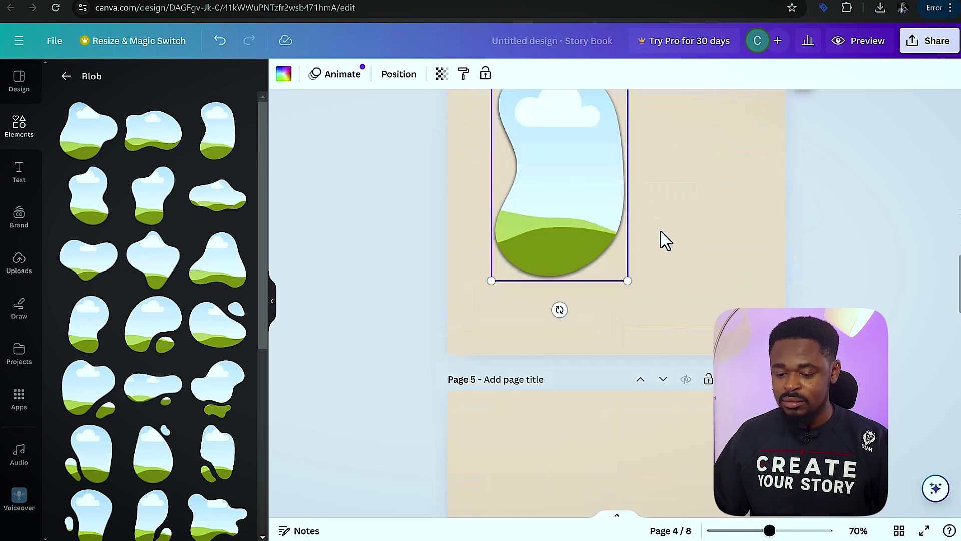
Step: Add the flat, wide cloud-like blob frame to the lower half of page 5 and enlarge it
{"action": "scroll", "coordinate": [150, 317], "scroll_direction": "down", "scroll_amount": 2}
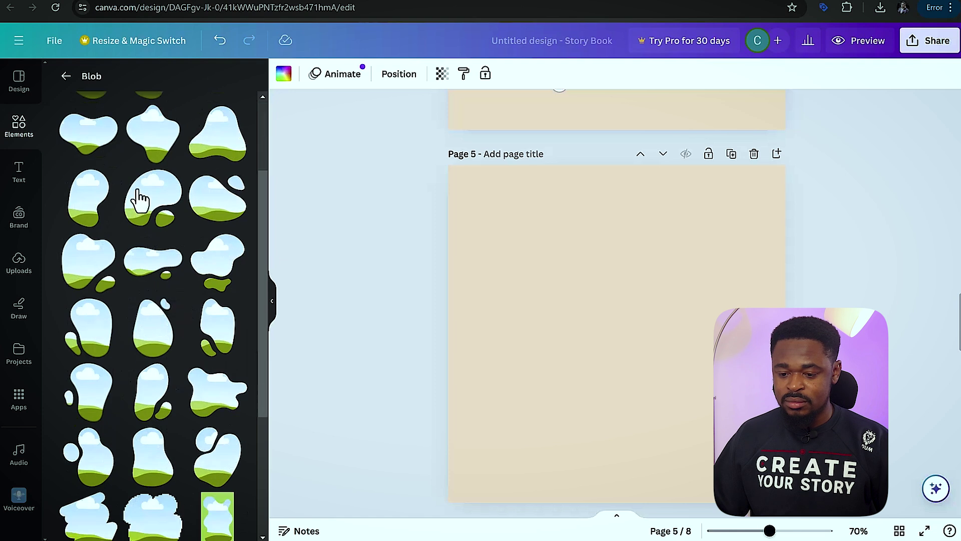
{"action": "scroll", "coordinate": [144, 183], "scroll_direction": "up", "scroll_amount": 2}
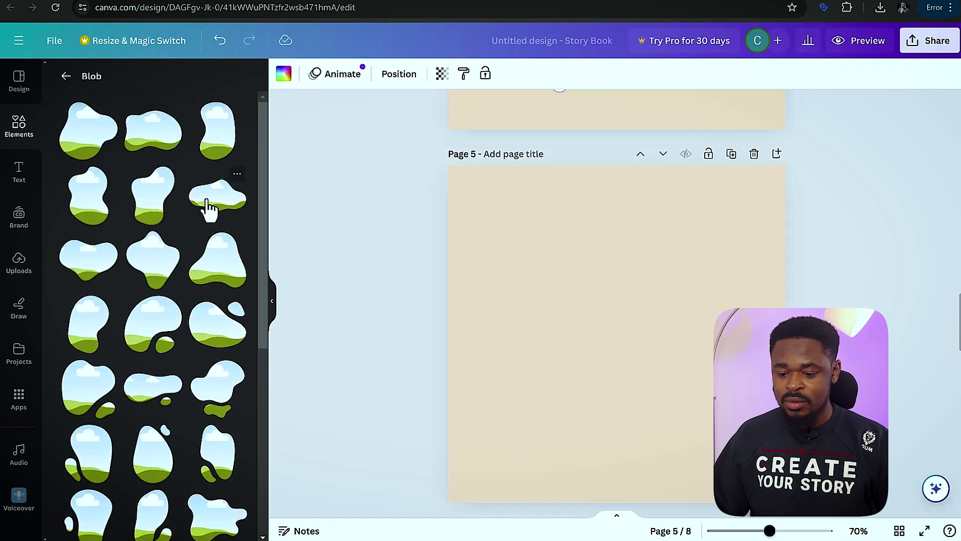
{"action": "left_click_drag", "start_coordinate": [211, 203], "coordinate": [551, 398]}
{"action": "scroll", "coordinate": [639, 375], "scroll_direction": "down", "scroll_amount": 8}
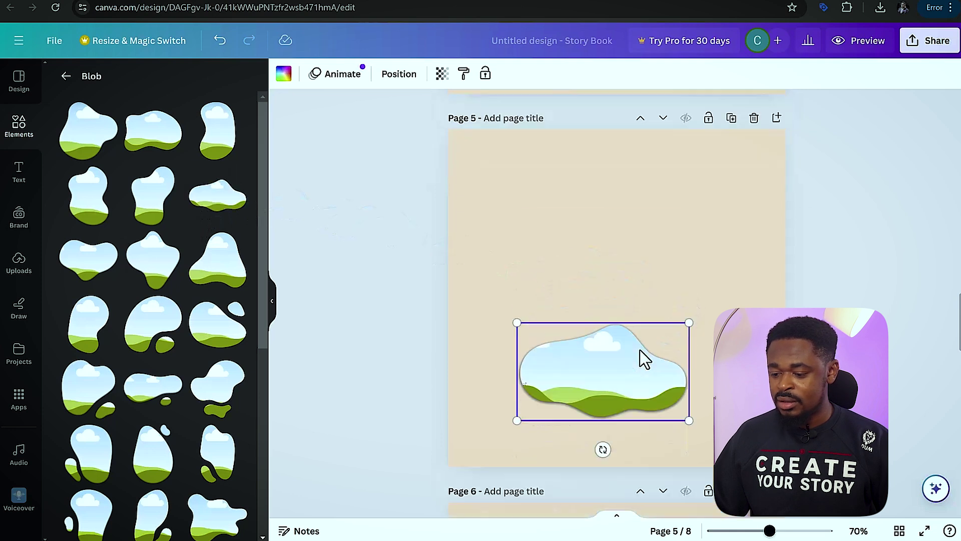
{"action": "left_click_drag", "start_coordinate": [498, 143], "coordinate": [586, 146]}
Step: Add the irregular rounded blob frame to the middle of page 7 and the wide heart-like blob frame to the lower half of page 8
{"action": "scroll", "coordinate": [648, 294], "scroll_direction": "down", "scroll_amount": 5}
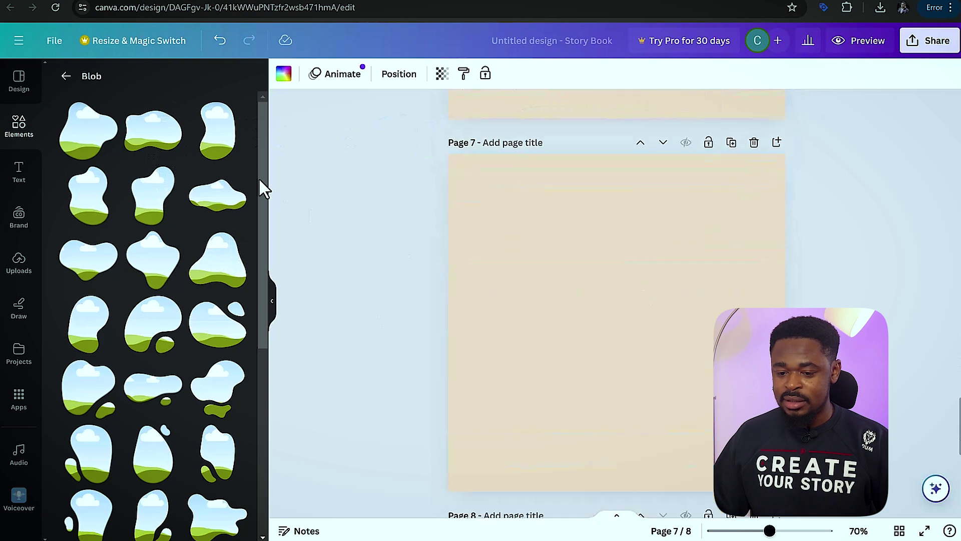
{"action": "left_click_drag", "start_coordinate": [105, 150], "coordinate": [590, 307]}
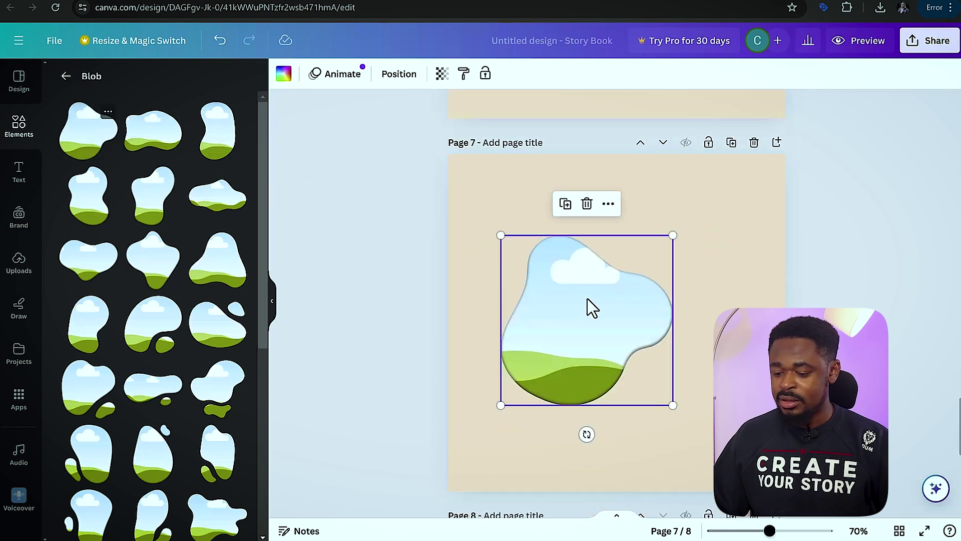
{"action": "scroll", "coordinate": [639, 348], "scroll_direction": "down", "scroll_amount": 8}
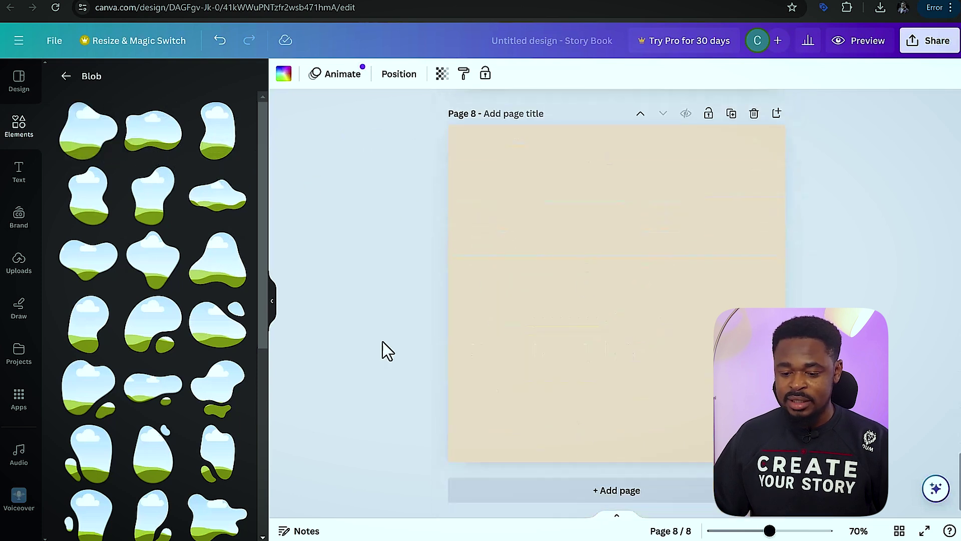
{"action": "left_click_drag", "start_coordinate": [84, 272], "coordinate": [572, 340]}
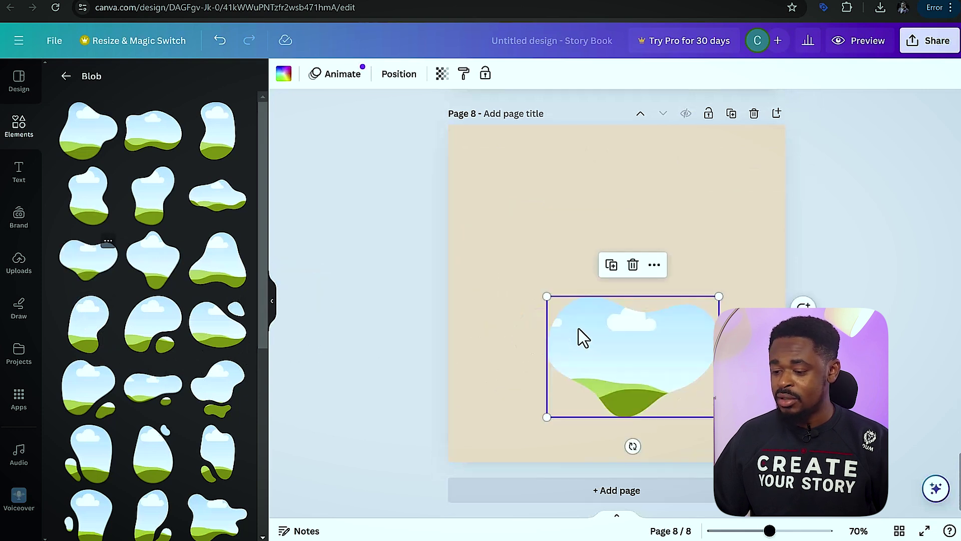
Step: Switch to the Google Docs document and review the story's paragraphs down to its ending
{"action": "scroll", "coordinate": [572, 339], "scroll_direction": "up", "scroll_amount": 20}
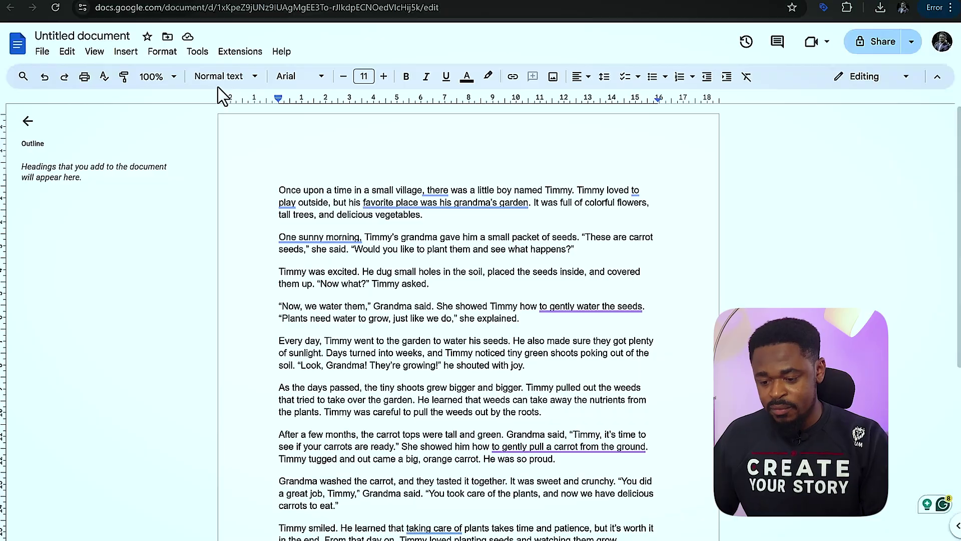
{"action": "mouse_move", "coordinate": [290, 200]}
{"action": "scroll", "coordinate": [291, 200], "scroll_direction": "down", "scroll_amount": 5}
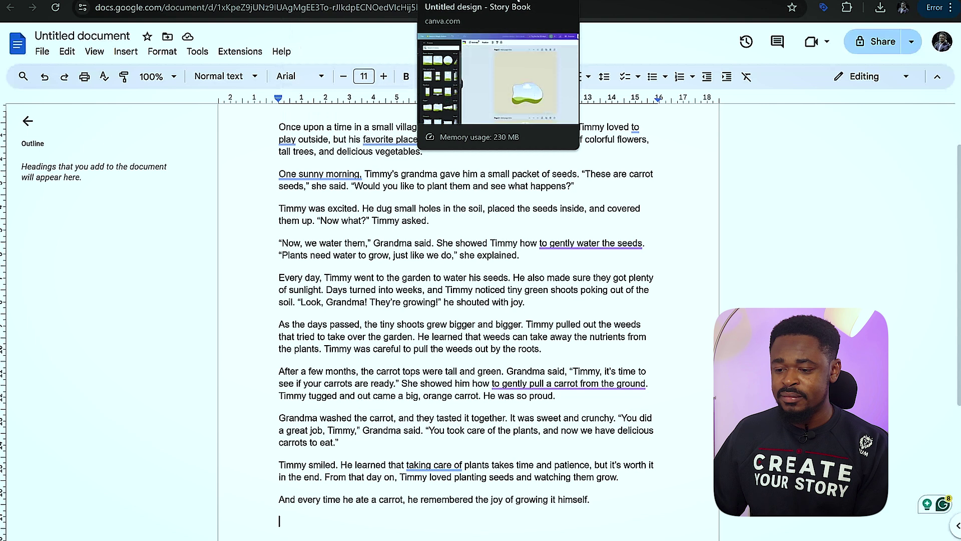
Step: Return to the Canva story book and search the elements for "carrots", showing only graphics
{"action": "left_click", "coordinate": [502, 1]}
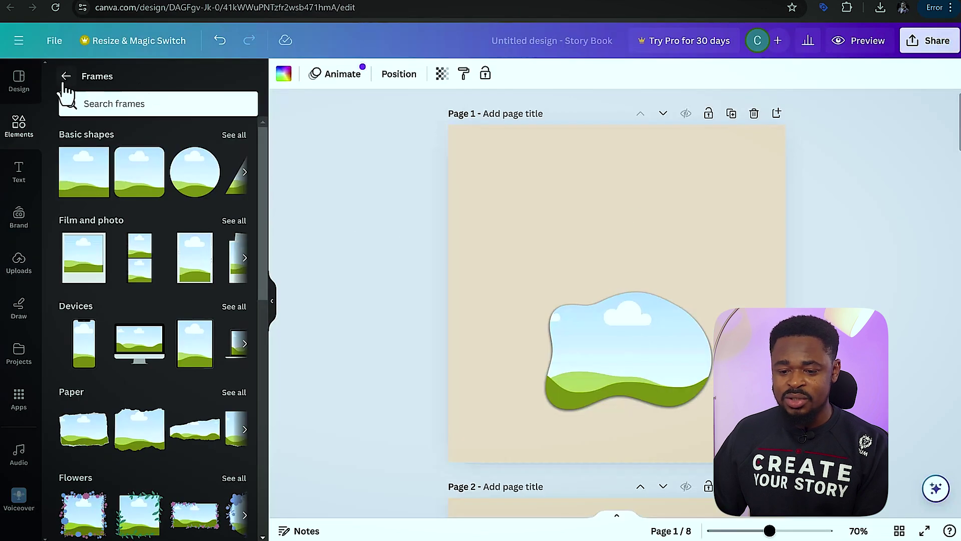
{"action": "left_click", "coordinate": [19, 95]}
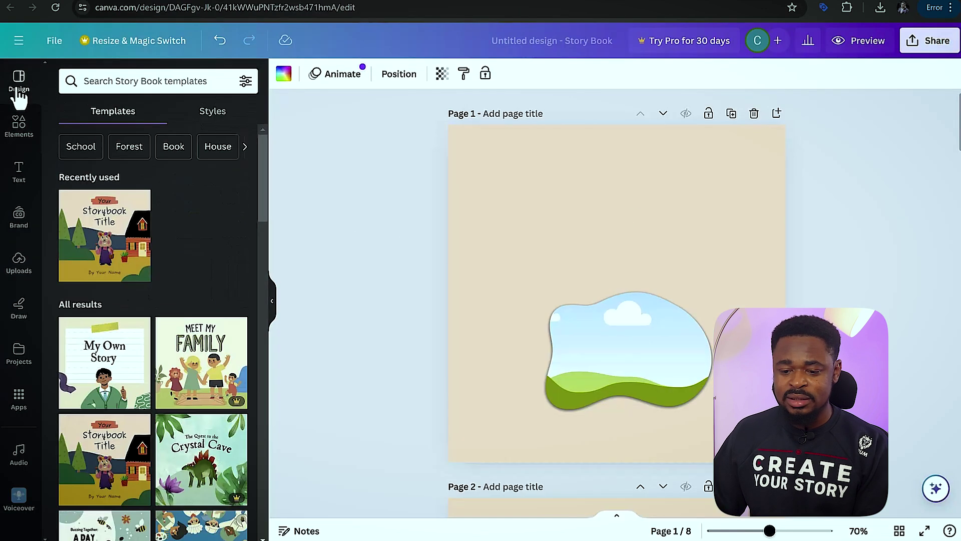
{"action": "left_click", "coordinate": [18, 128]}
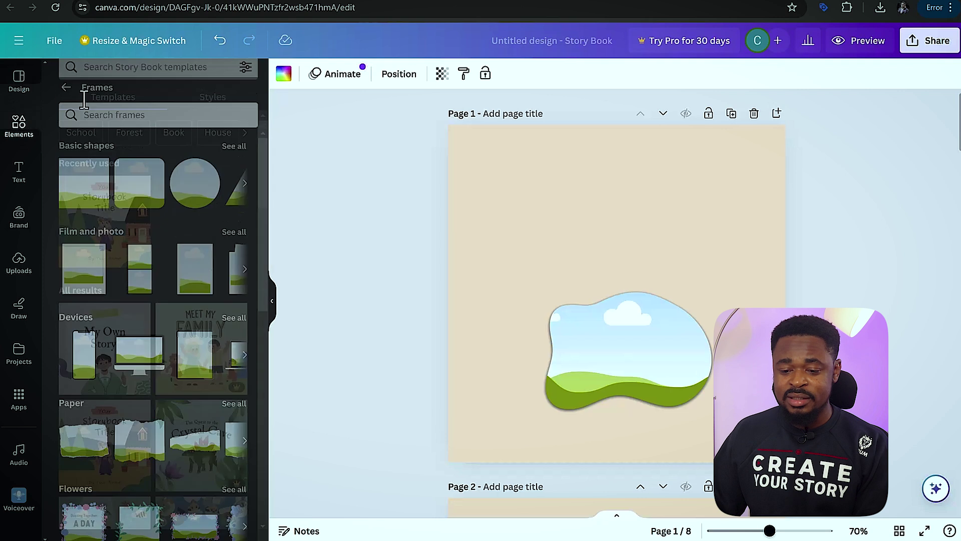
{"action": "left_click", "coordinate": [74, 80]}
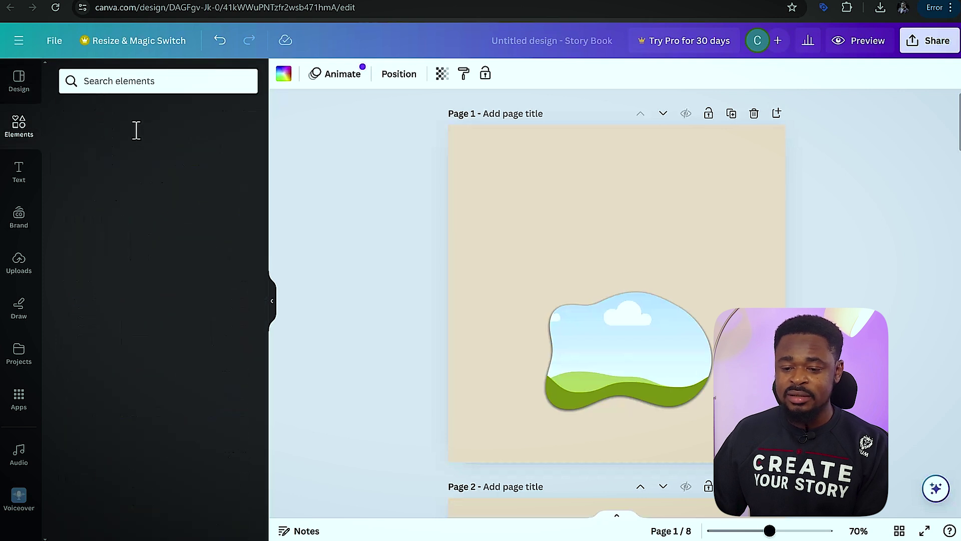
{"action": "left_click", "coordinate": [136, 81]}
{"action": "type", "text": "carrot"}
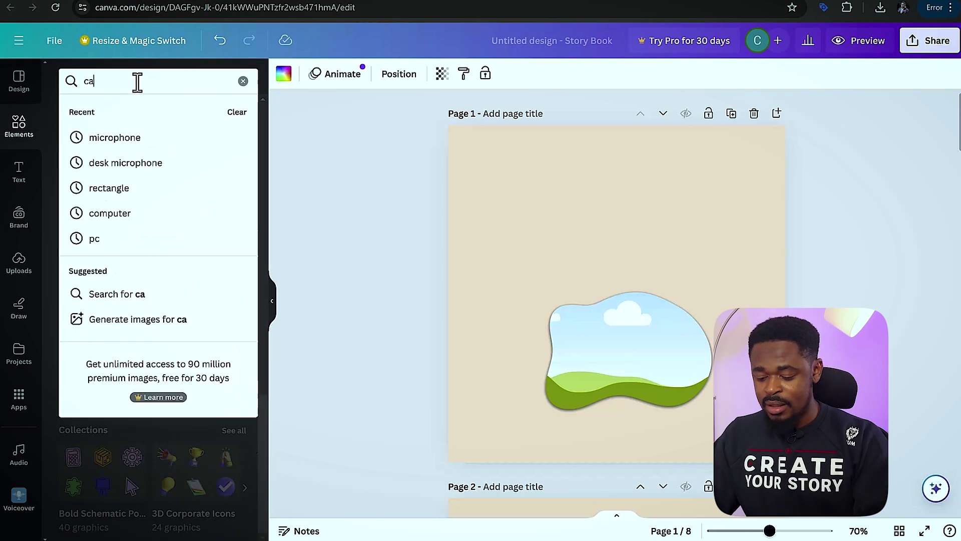
{"action": "key", "text": "Return"}
{"action": "left_click", "coordinate": [104, 110]}
Step: Place the two-carrot graphic at a small size in page 1's upper-left corner and set its transparency to 44
{"action": "left_click_drag", "start_coordinate": [88, 265], "coordinate": [571, 189]}
{"action": "left_click_drag", "start_coordinate": [704, 367], "coordinate": [538, 186]}
{"action": "left_click_drag", "start_coordinate": [485, 168], "coordinate": [491, 206]}
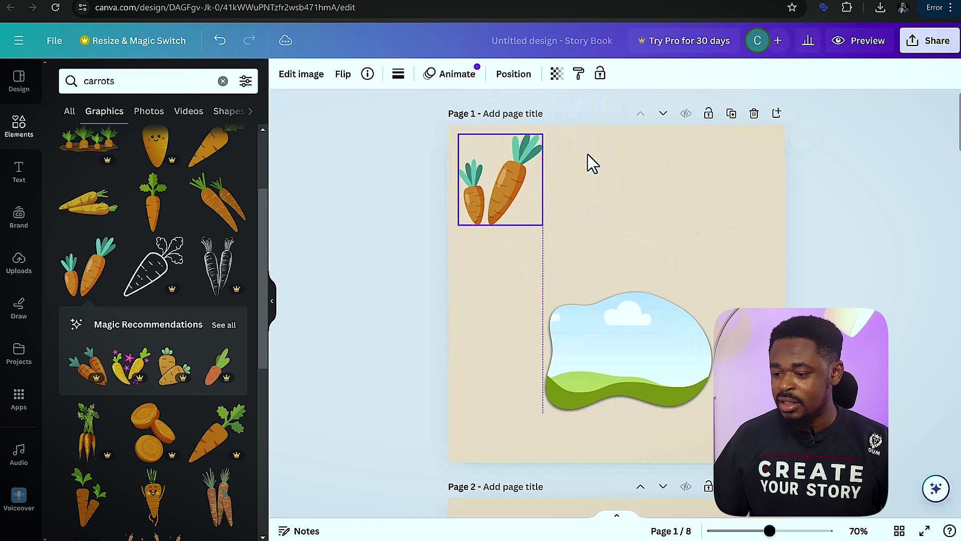
{"action": "left_click", "coordinate": [557, 75]}
{"action": "left_click_drag", "start_coordinate": [510, 131], "coordinate": [479, 131]}
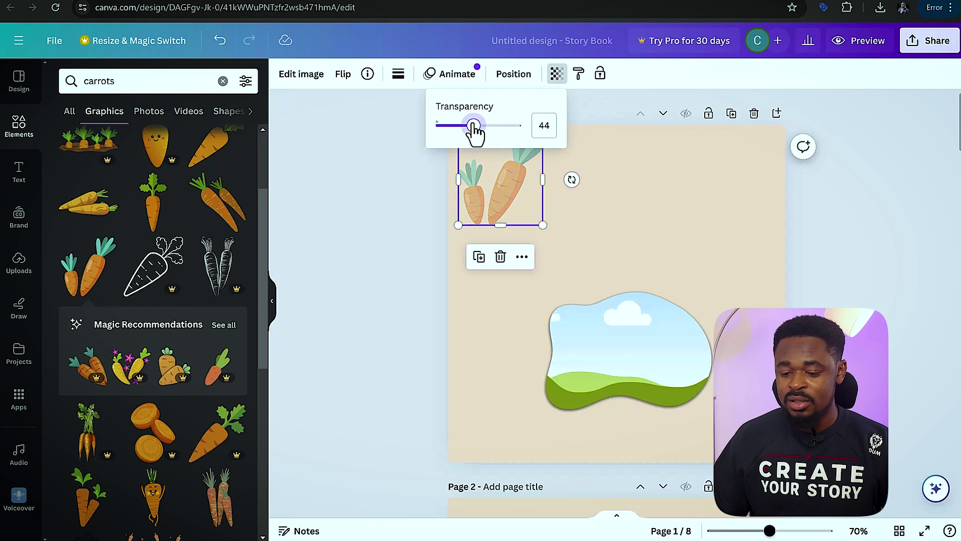
Step: Add the white rabbit holding a carrot to the upper right of page 1 and set its transparency to 44
{"action": "scroll", "coordinate": [197, 333], "scroll_direction": "down", "scroll_amount": 3}
{"action": "scroll", "coordinate": [80, 373], "scroll_direction": "down", "scroll_amount": 5}
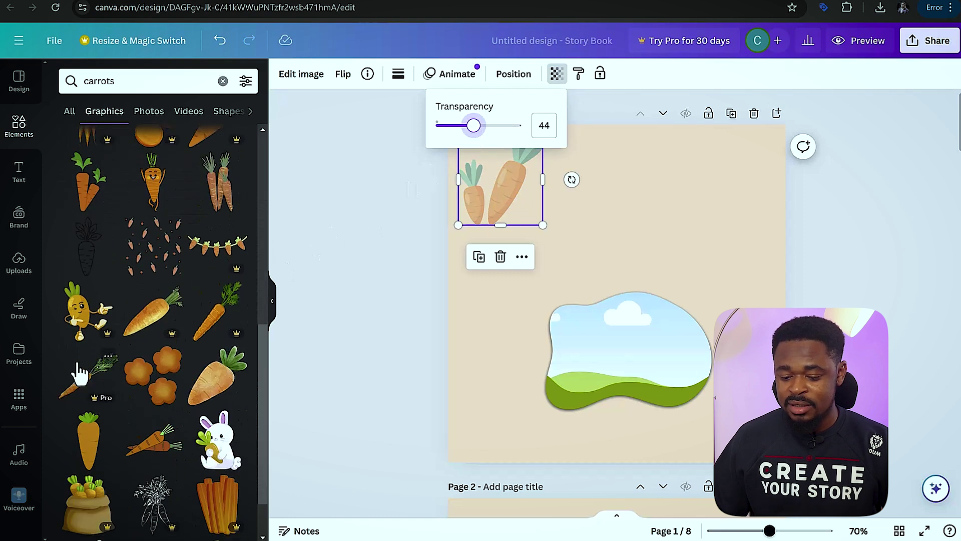
{"action": "left_click", "coordinate": [226, 390]}
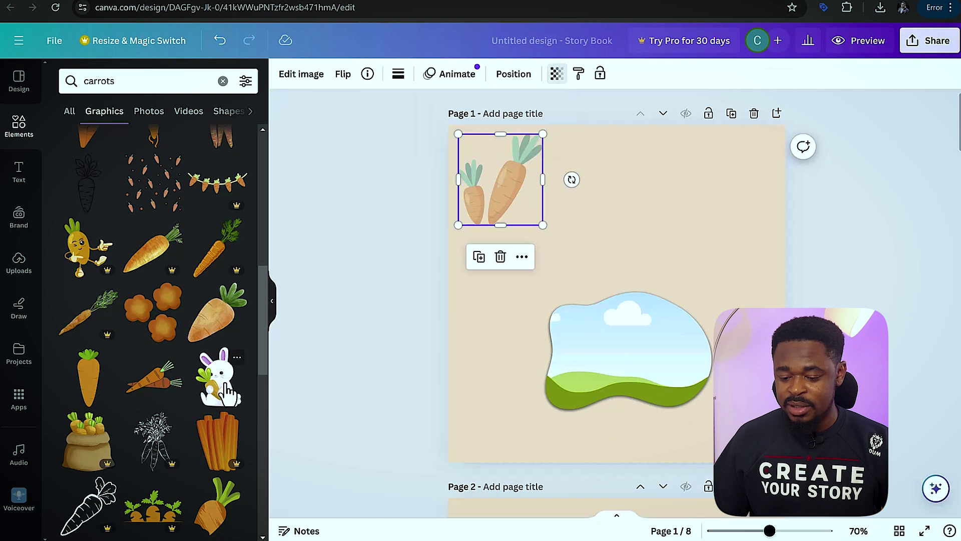
{"action": "left_click_drag", "start_coordinate": [584, 262], "coordinate": [701, 187]}
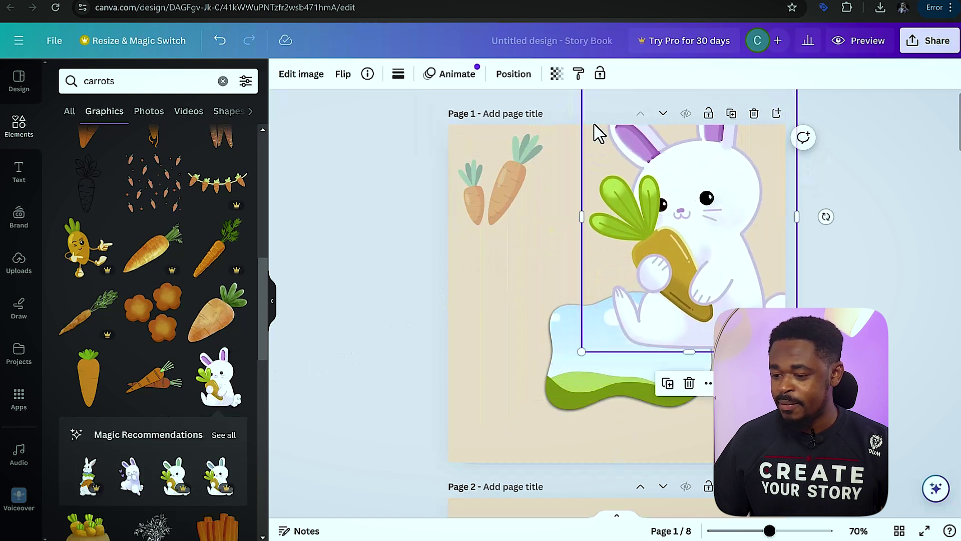
{"action": "left_click", "coordinate": [556, 75]}
{"action": "left_click_drag", "start_coordinate": [502, 129], "coordinate": [475, 129]}
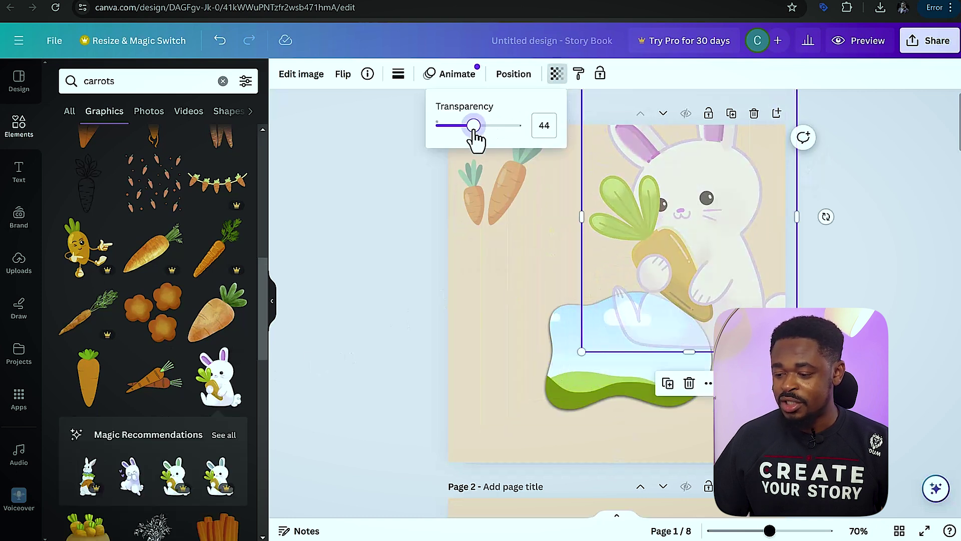
Step: Undo the rabbit's crop, shrink it into page 1's upper-right corner, and enlarge the blob frame below
{"action": "left_click_drag", "start_coordinate": [589, 348], "coordinate": [686, 179]}
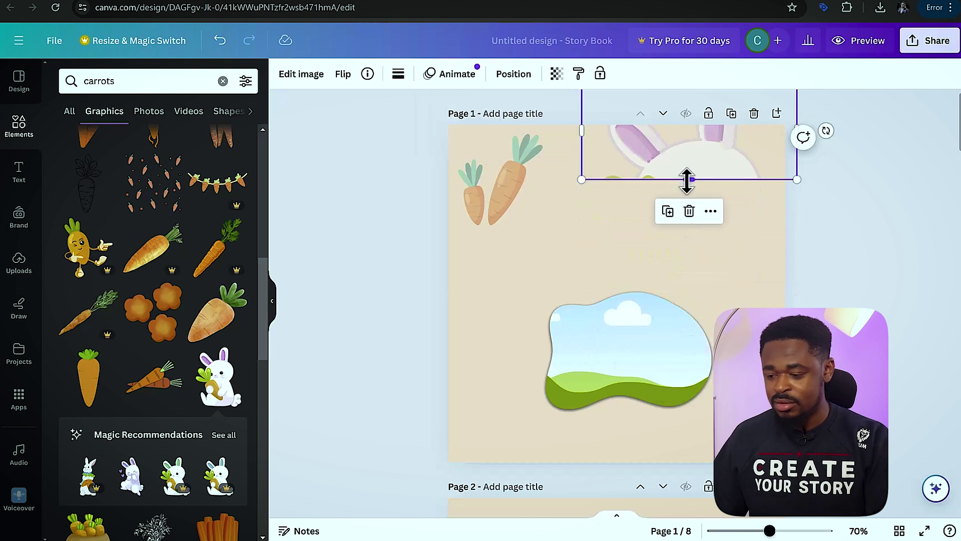
{"action": "key", "text": "ctrl+z"}
{"action": "left_click_drag", "start_coordinate": [607, 293], "coordinate": [666, 152]}
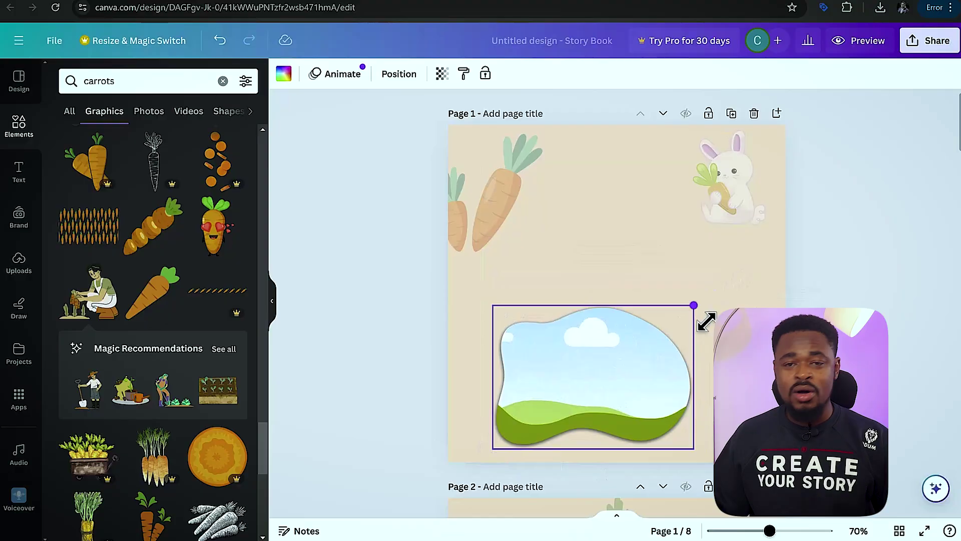
{"action": "left_click_drag", "start_coordinate": [701, 313], "coordinate": [728, 281]}
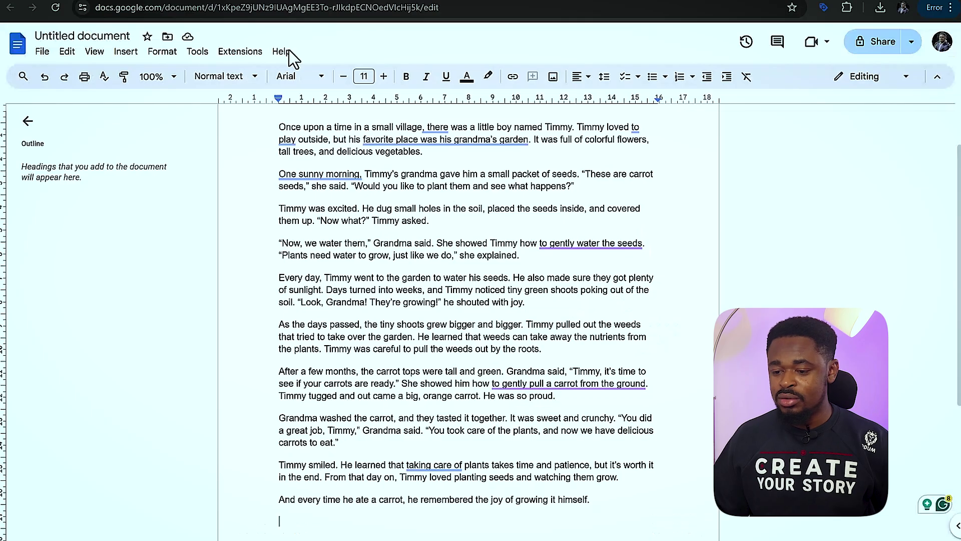
Step: Copy the story's opening paragraph, "Once upon a time in a small village...", from the Google Docs document
{"action": "scroll", "coordinate": [371, 185], "scroll_direction": "up", "scroll_amount": 2}
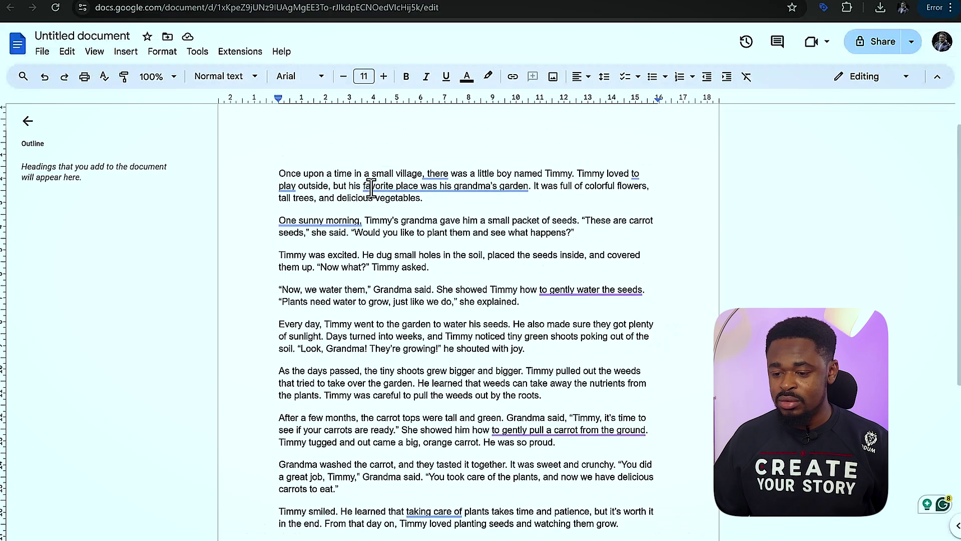
{"action": "left_click_drag", "start_coordinate": [280, 190], "coordinate": [423, 213]}
{"action": "key", "text": "ctrl+c"}
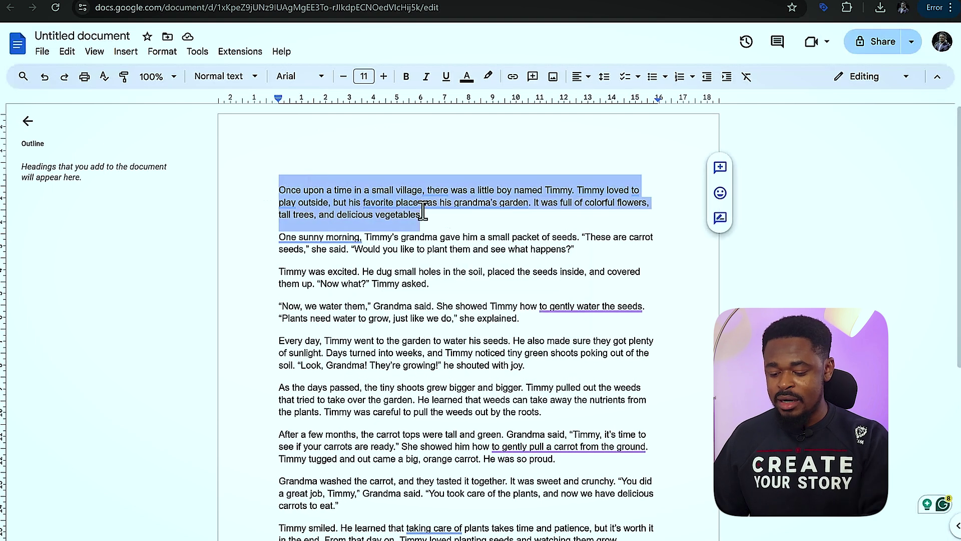
Step: Switch back to Canva, add a body text box above page 1's blob frame, and set its font to Comic Sans Regular
{"action": "key", "text": "ctrl+Tab"}
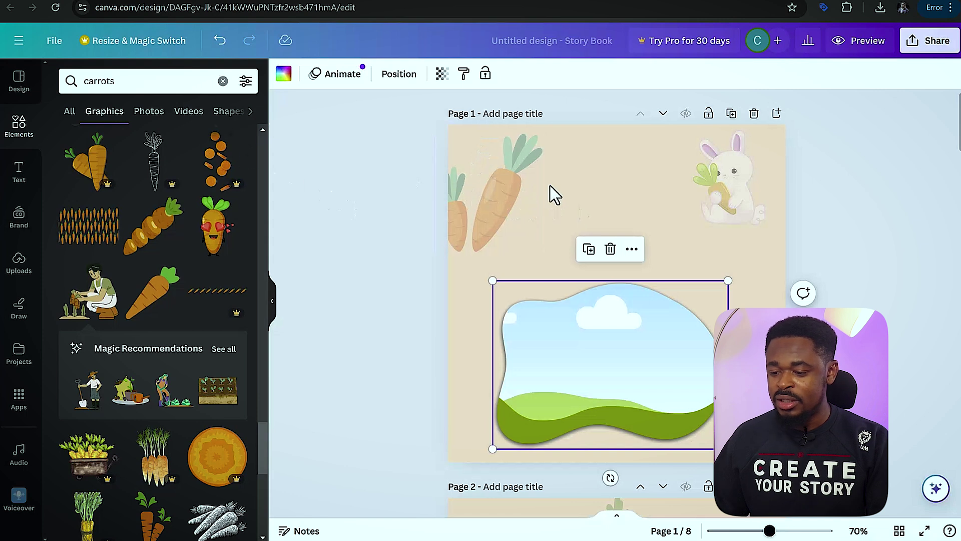
{"action": "left_click", "coordinate": [19, 171]}
{"action": "left_click", "coordinate": [112, 258]}
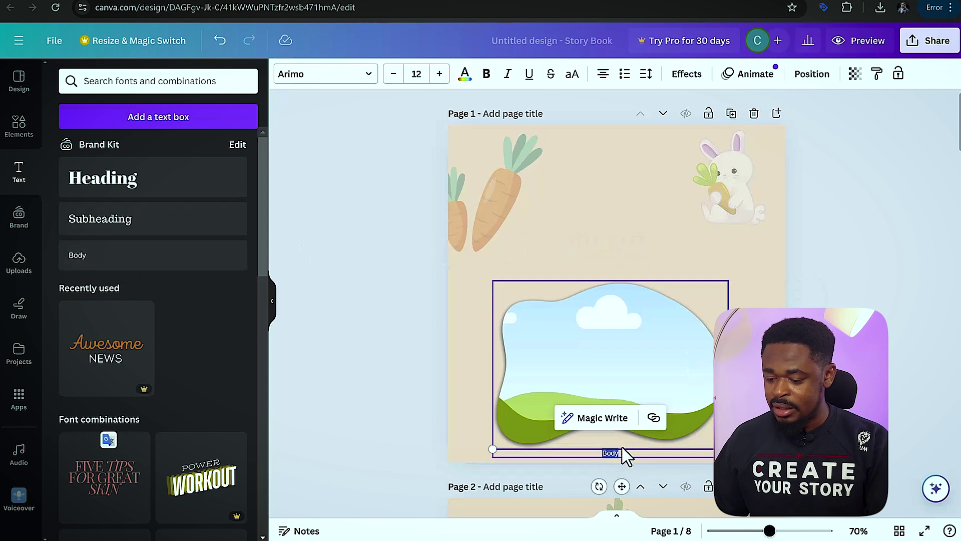
{"action": "left_click_drag", "start_coordinate": [623, 483], "coordinate": [584, 215]}
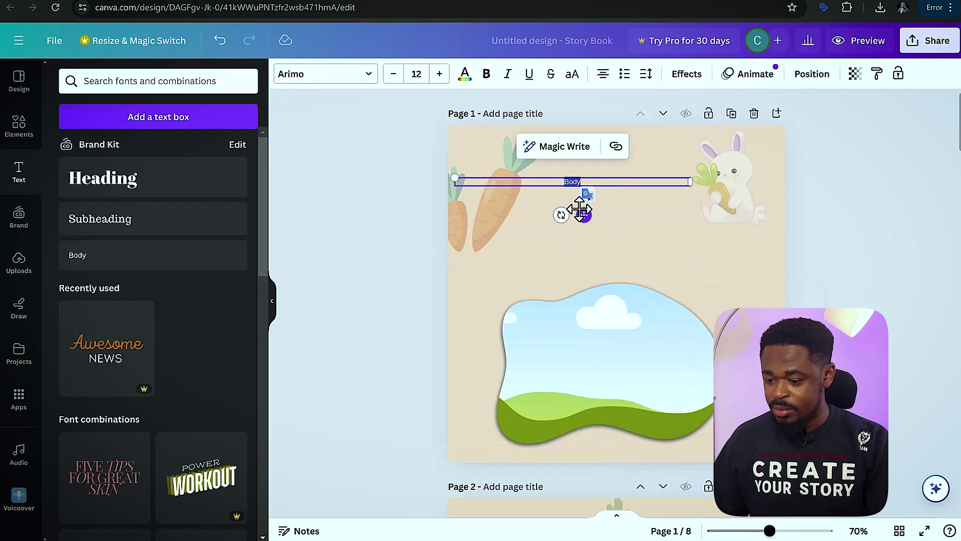
{"action": "left_click", "coordinate": [367, 78]}
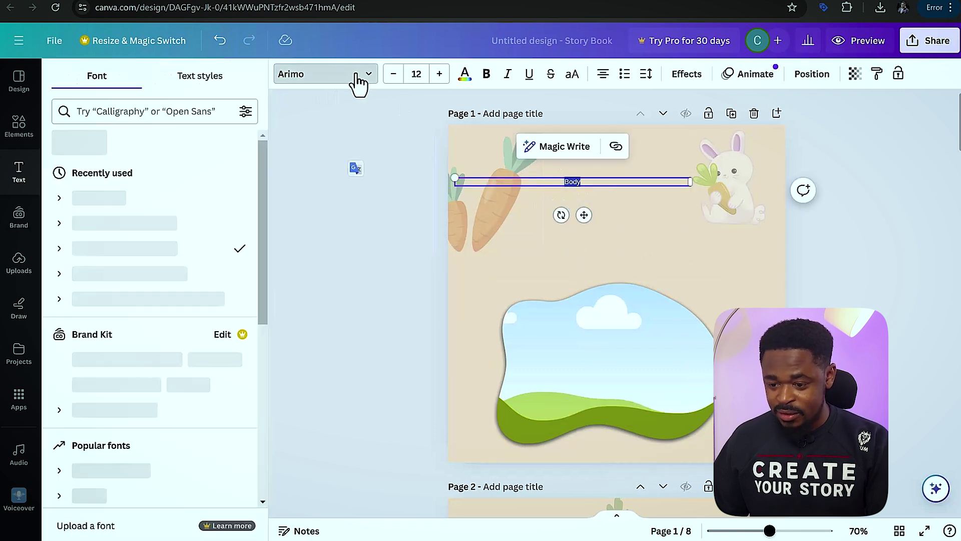
{"action": "scroll", "coordinate": [150, 301], "scroll_direction": "down", "scroll_amount": 10}
{"action": "left_click", "coordinate": [97, 275]}
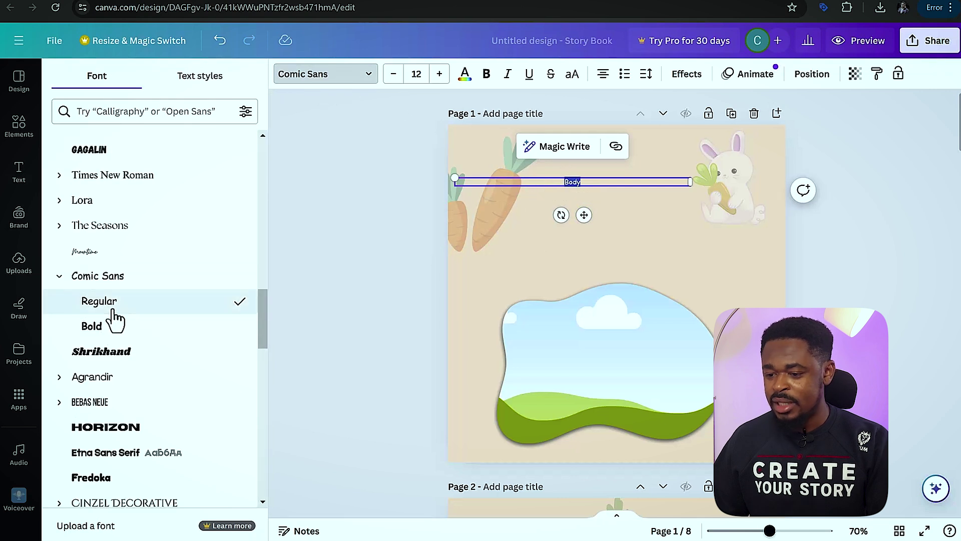
Step: Replace the placeholder "Body" text on page 1 with the copied opening paragraph
{"action": "left_click", "coordinate": [574, 183]}
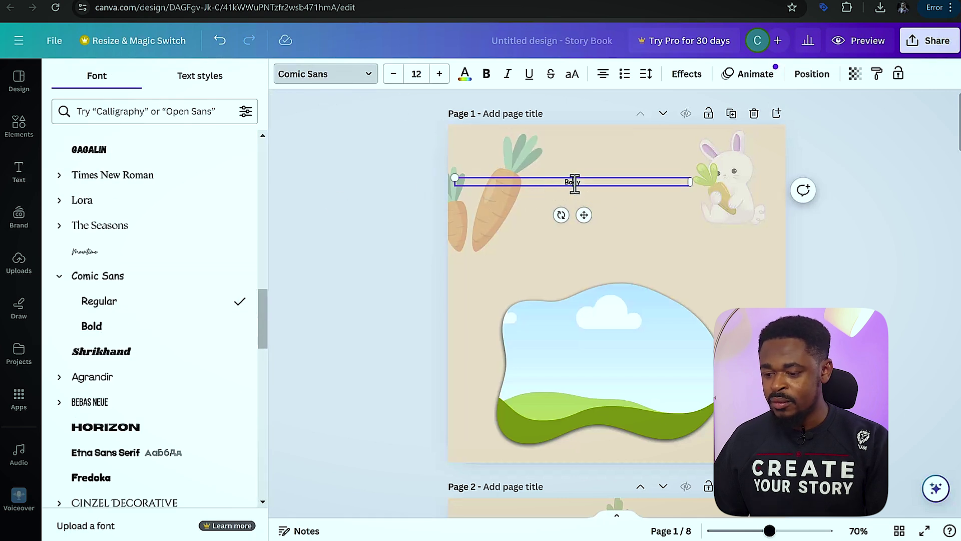
{"action": "double_click", "coordinate": [574, 183]}
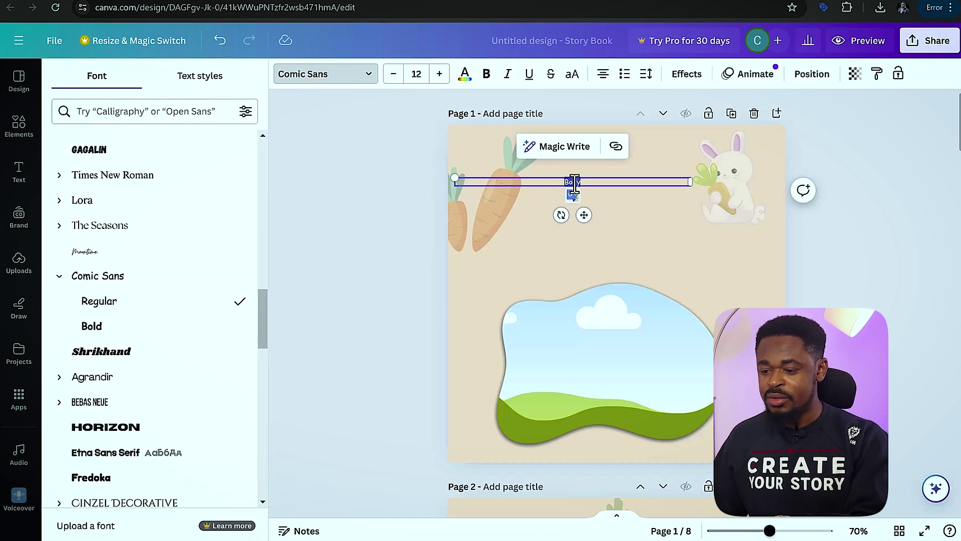
{"action": "key", "text": "ctrl+v"}
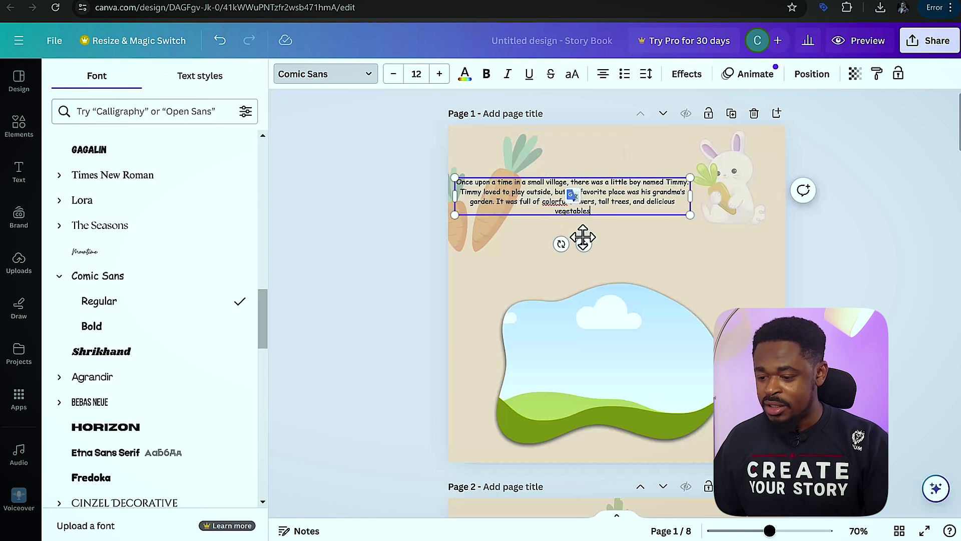
Step: Narrow the paragraph's text box to fit between the carrots and the rabbit, and set its font size to 15
{"action": "left_click_drag", "start_coordinate": [463, 197], "coordinate": [526, 198]}
{"action": "left_click", "coordinate": [440, 74]}
{"action": "left_click", "coordinate": [440, 74]}
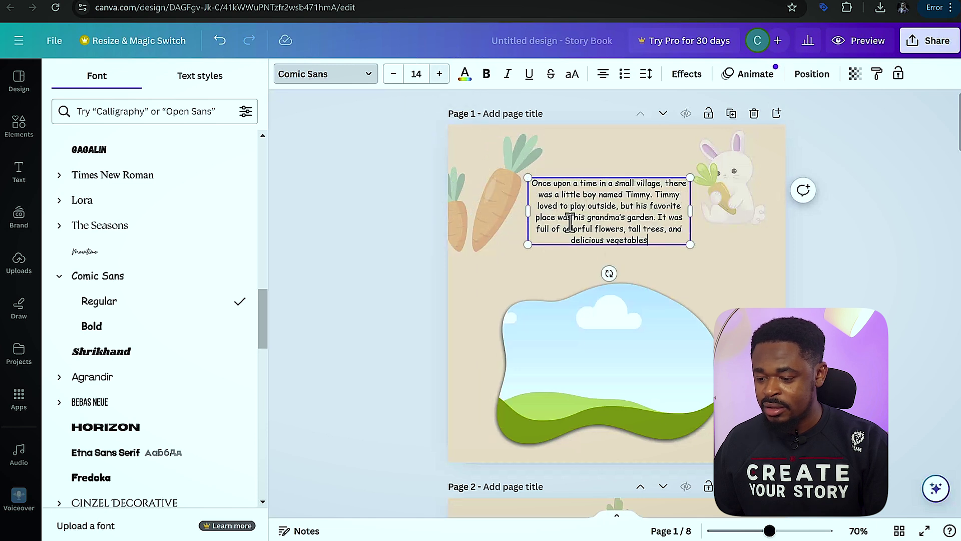
{"action": "left_click", "coordinate": [440, 74]}
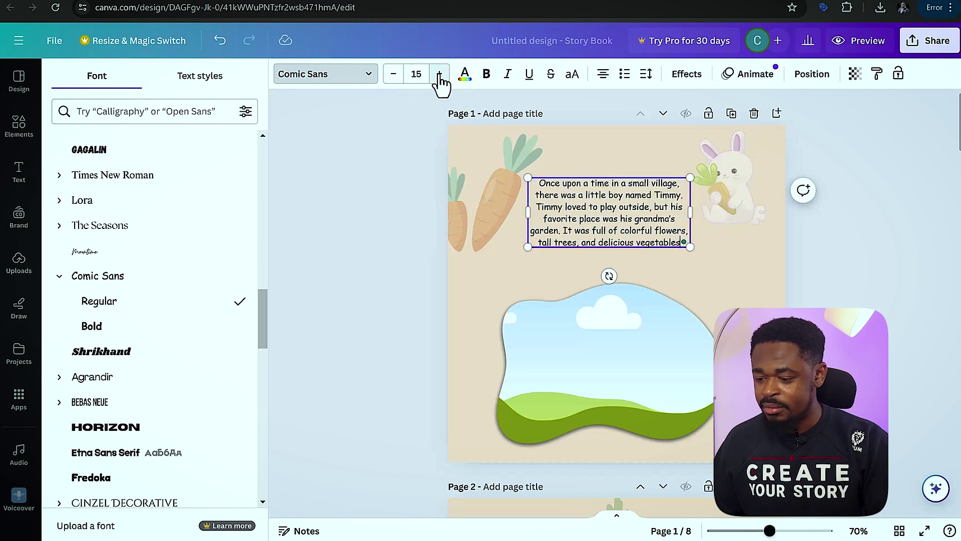
Step: Set page 1's opening paragraph to font size 16 and make all of its text bold
{"action": "left_click", "coordinate": [439, 74]}
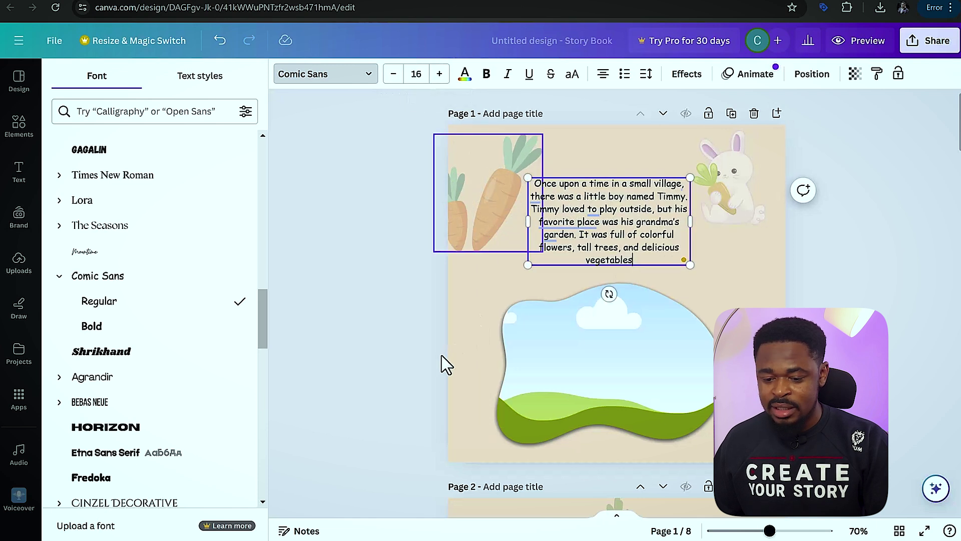
{"action": "left_click", "coordinate": [591, 218]}
{"action": "key", "text": "ctrl+a"}
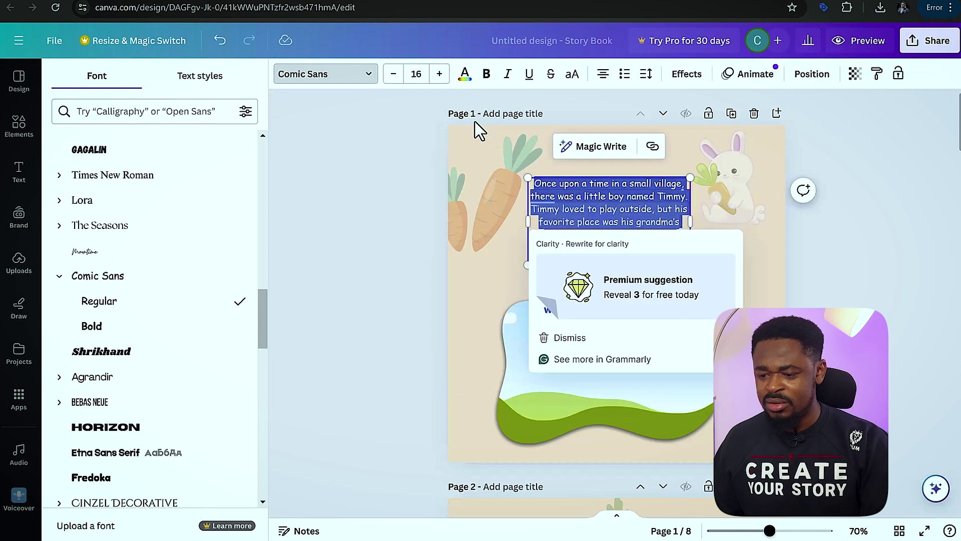
{"action": "left_click", "coordinate": [486, 74]}
{"action": "key", "text": "Escape"}
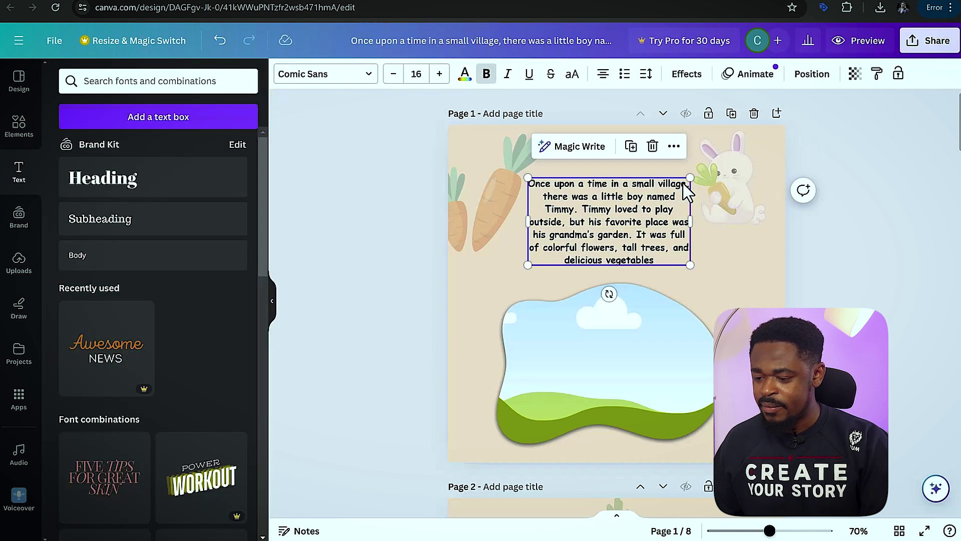
Step: Enlarge page 1's paragraph to span most of the page width and fade the rabbit behind it to a transparency of 21
{"action": "left_click_drag", "start_coordinate": [690, 177], "coordinate": [752, 144]}
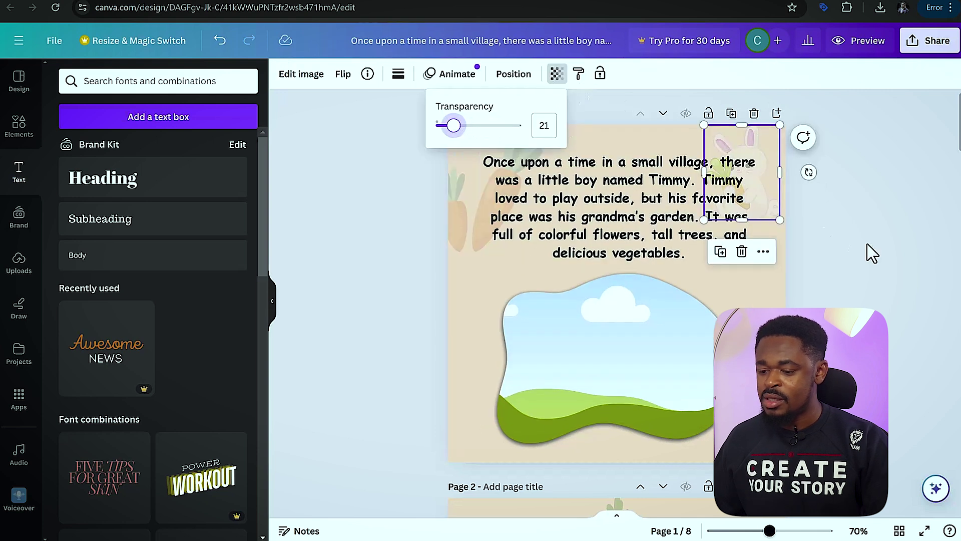
{"action": "left_click", "coordinate": [871, 253]}
{"action": "left_click", "coordinate": [833, 306]}
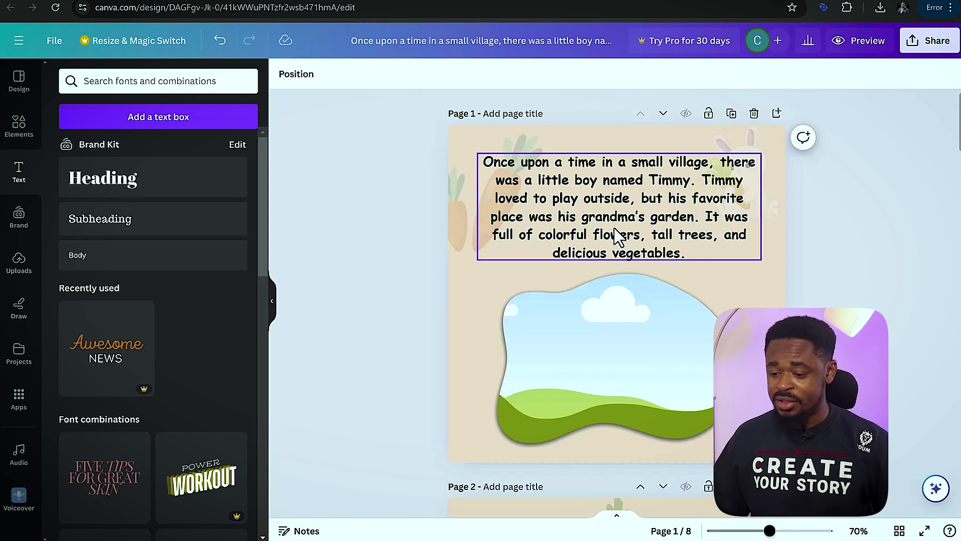
Step: Switch to the Google Docs document and copy the story's second paragraph, "One sunny morning, Timmy's grandma gave him..."
{"action": "left_click", "coordinate": [485, 296]}
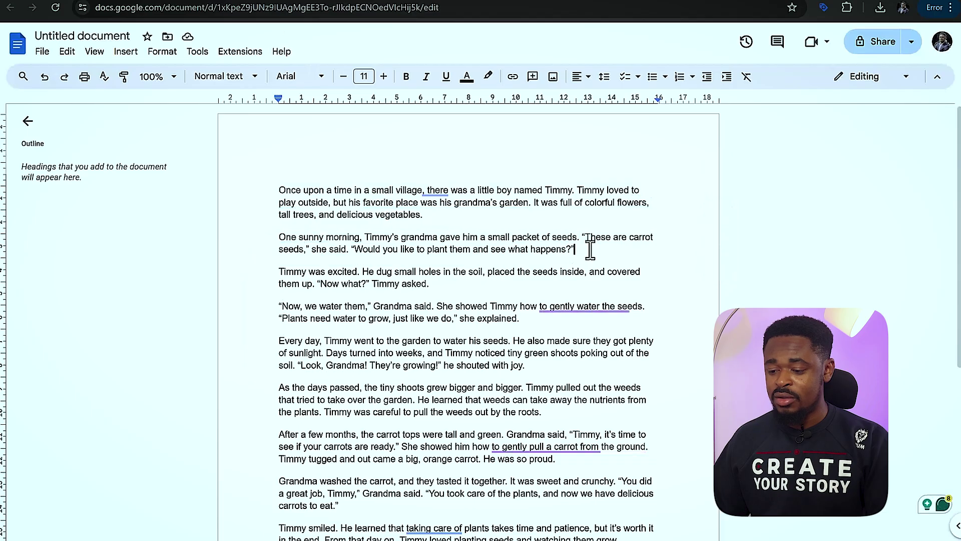
{"action": "left_click_drag", "start_coordinate": [574, 248], "coordinate": [252, 237]}
{"action": "key", "text": "ctrl+c"}
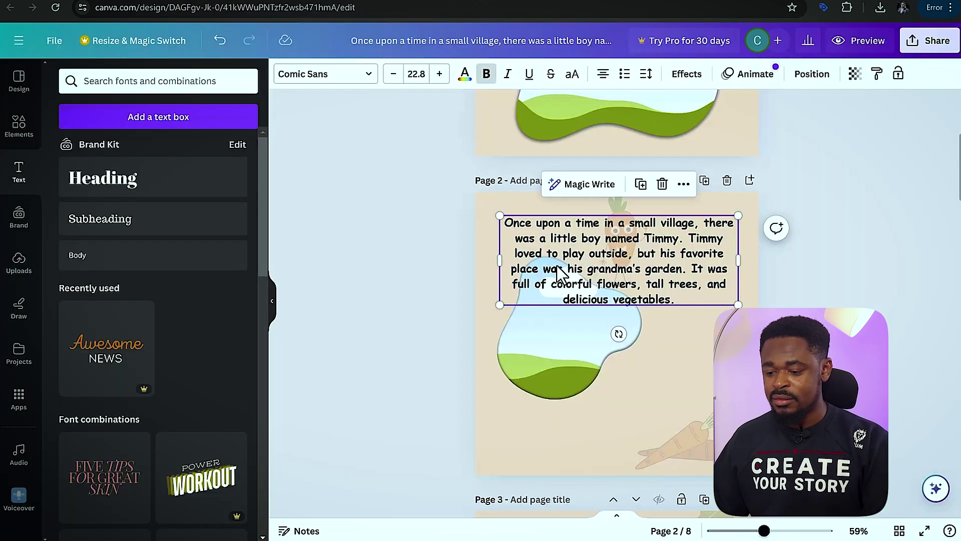
Step: Back in Canva, replace the opening text on page 2 with the copied paragraph and narrow its text box to fit beside the blob frame
{"action": "key", "text": "ctrl+a"}
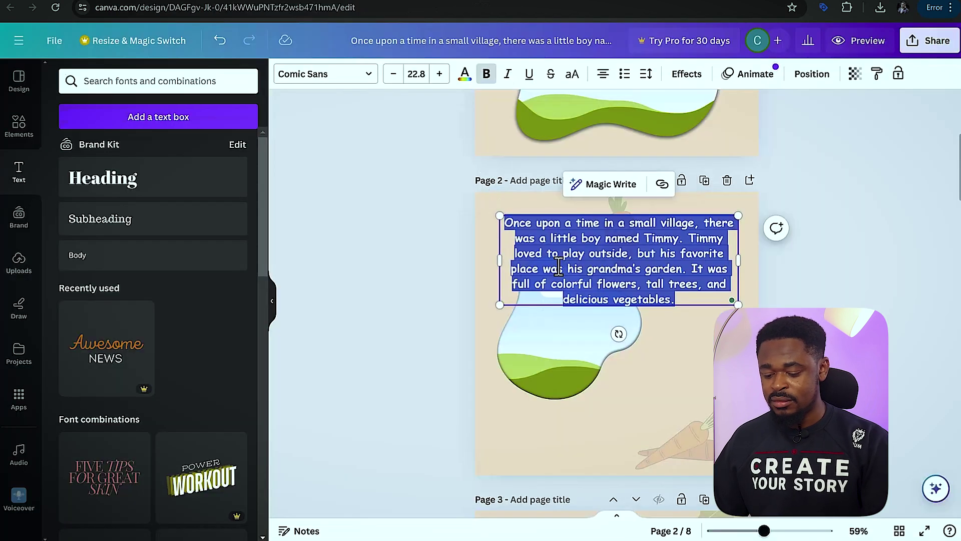
{"action": "key", "text": "ctrl+v"}
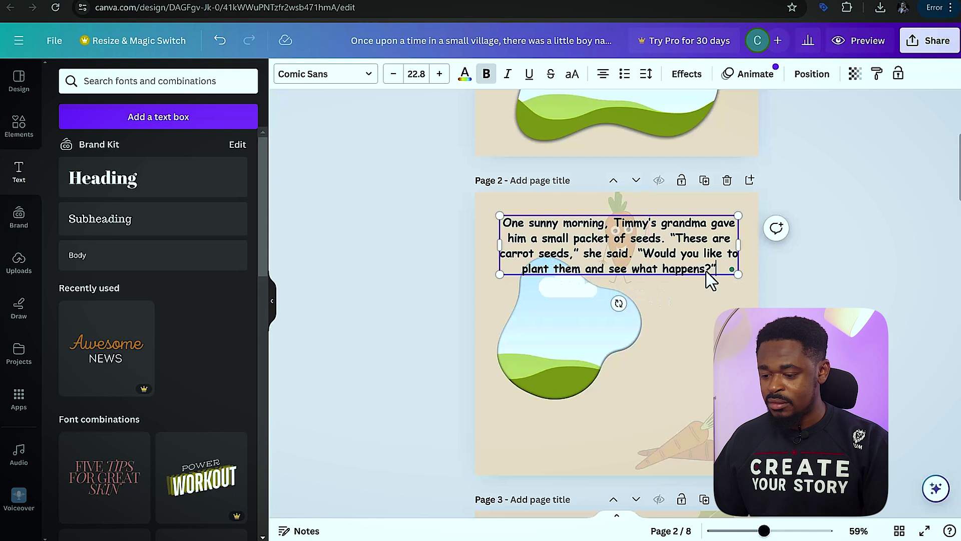
{"action": "left_click_drag", "start_coordinate": [500, 245], "coordinate": [641, 244]}
{"action": "key", "text": "ctrl+shift+comma"}
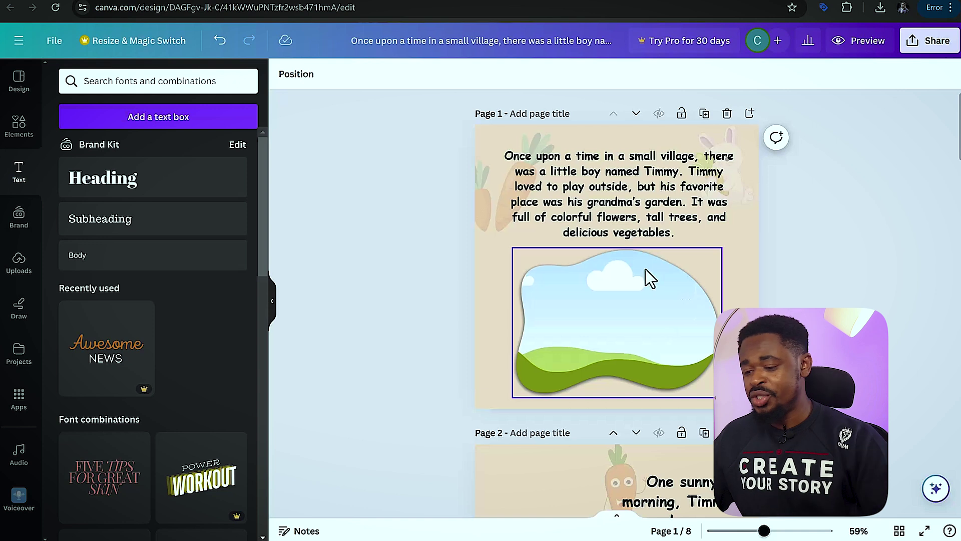
Step: Search the Canva apps for "text to image" and open the AI Image Gen app
{"action": "left_click", "coordinate": [600, 299]}
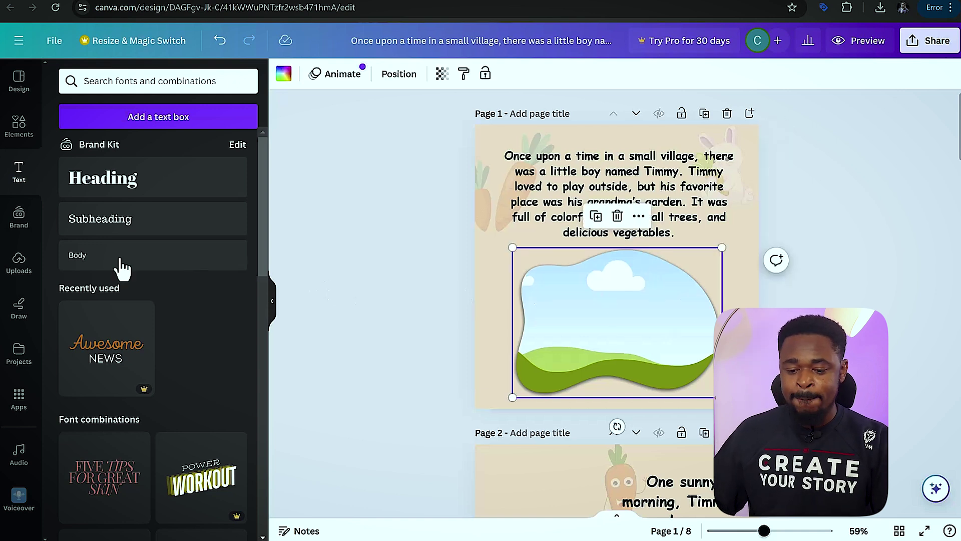
{"action": "left_click", "coordinate": [19, 401]}
{"action": "left_click", "coordinate": [147, 89]}
{"action": "type", "text": "text to image"}
{"action": "left_click", "coordinate": [299, 386]}
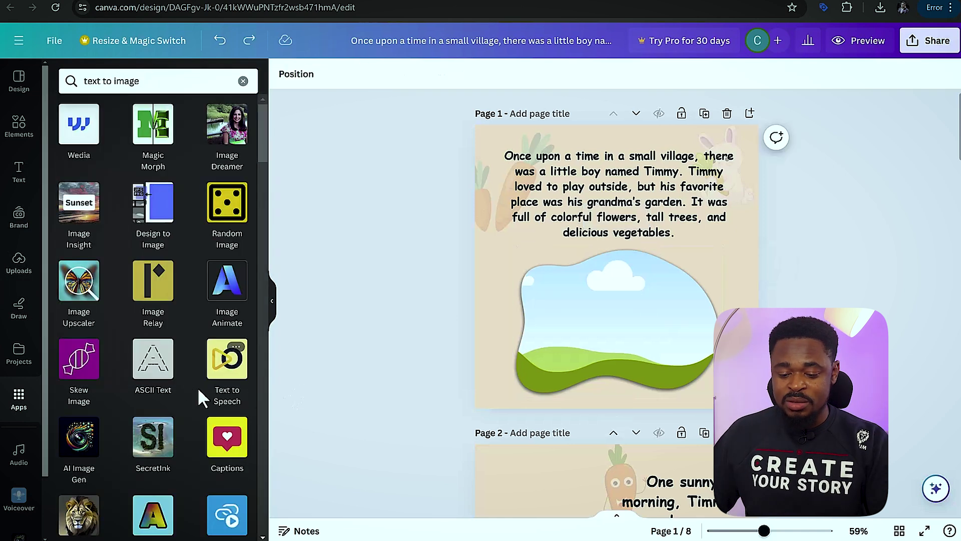
{"action": "left_click", "coordinate": [80, 439]}
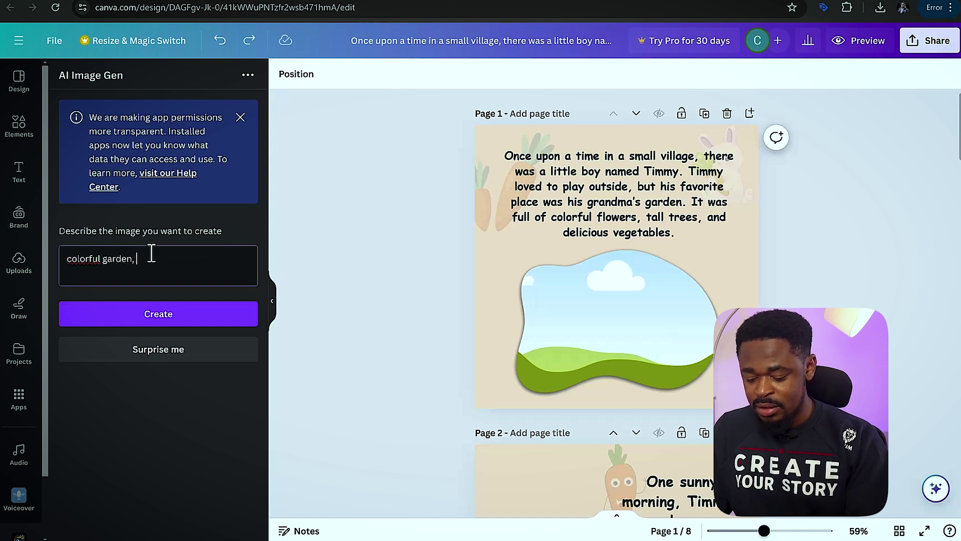
Step: Generate an image from the prompt "colorful garden, cartoon, house, fruit" and place it in page 1's blob frame
{"action": "type", "text": "cartoon, house, fruit"}
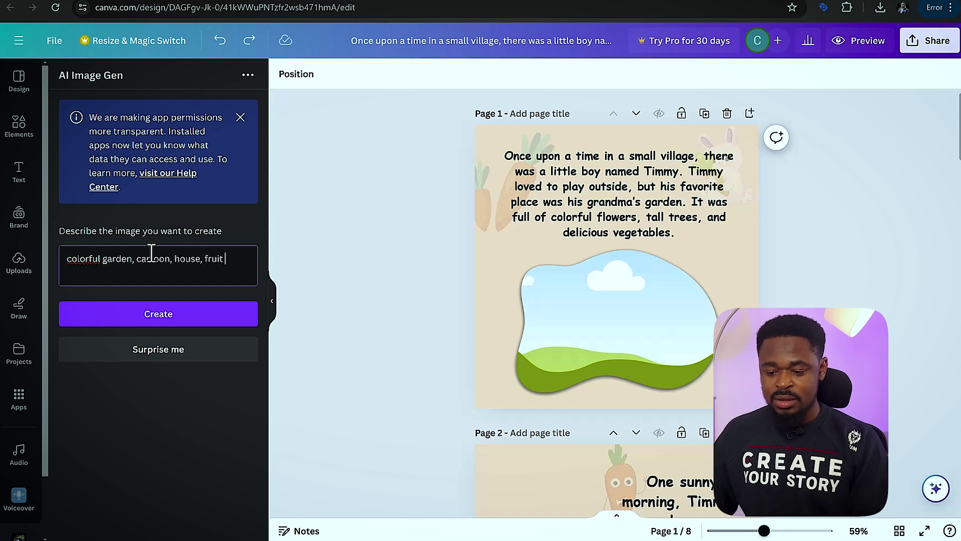
{"action": "left_click", "coordinate": [166, 323]}
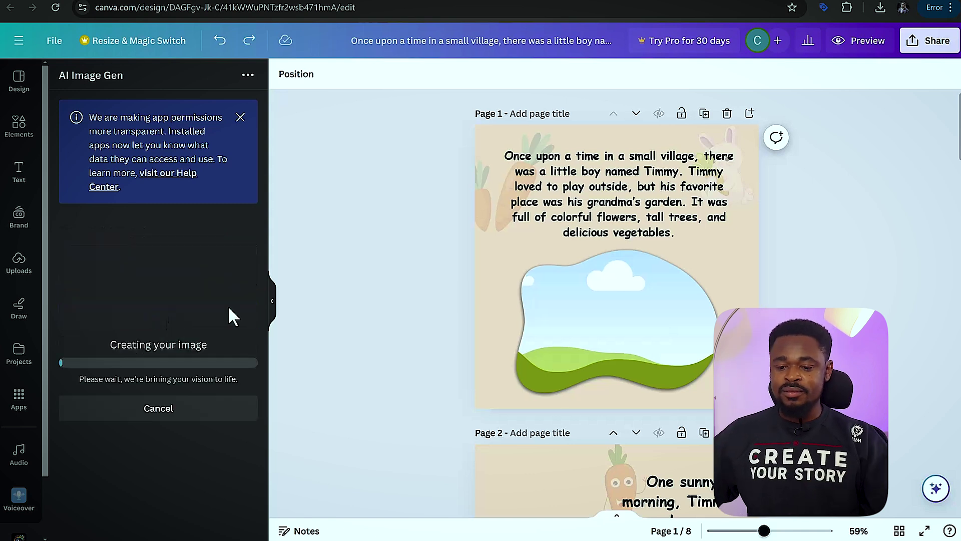
{"action": "left_click_drag", "start_coordinate": [639, 300], "coordinate": [636, 307]}
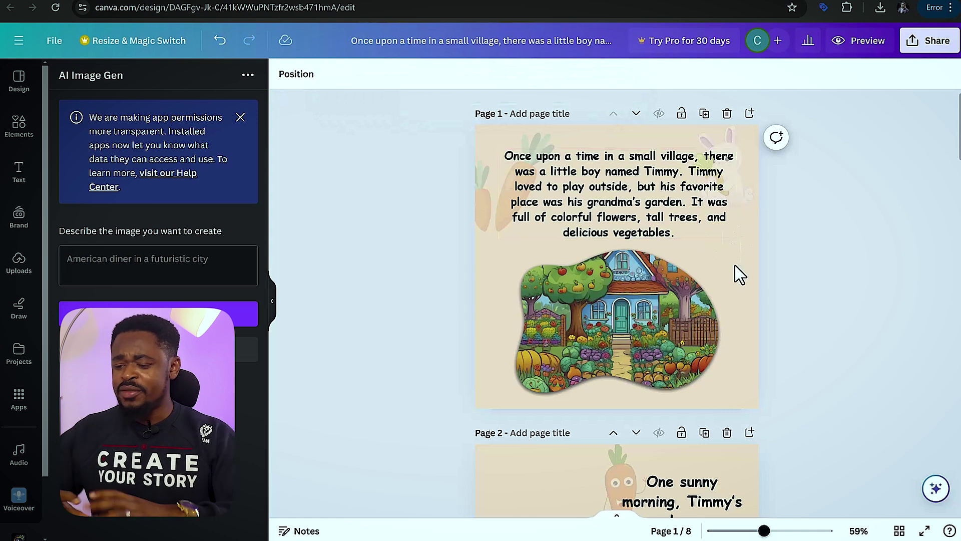
Step: Review the illustrations and story text on the book's pages through page 8
{"action": "scroll", "coordinate": [744, 290], "scroll_direction": "down", "scroll_amount": 6}
{"action": "left_click", "coordinate": [729, 320]}
{"action": "left_click_drag", "start_coordinate": [736, 356], "coordinate": [742, 363]}
{"action": "left_click", "coordinate": [333, 322]}
{"action": "left_click", "coordinate": [142, 266]}
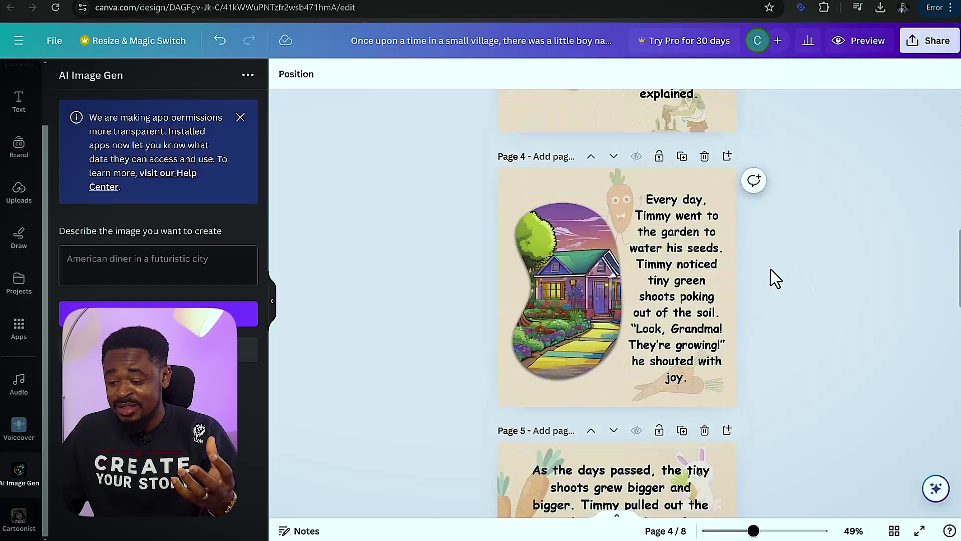
{"action": "scroll", "coordinate": [770, 277], "scroll_direction": "down", "scroll_amount": 5}
{"action": "scroll", "coordinate": [775, 278], "scroll_direction": "down", "scroll_amount": 3}
{"action": "scroll", "coordinate": [775, 278], "scroll_direction": "down", "scroll_amount": 6}
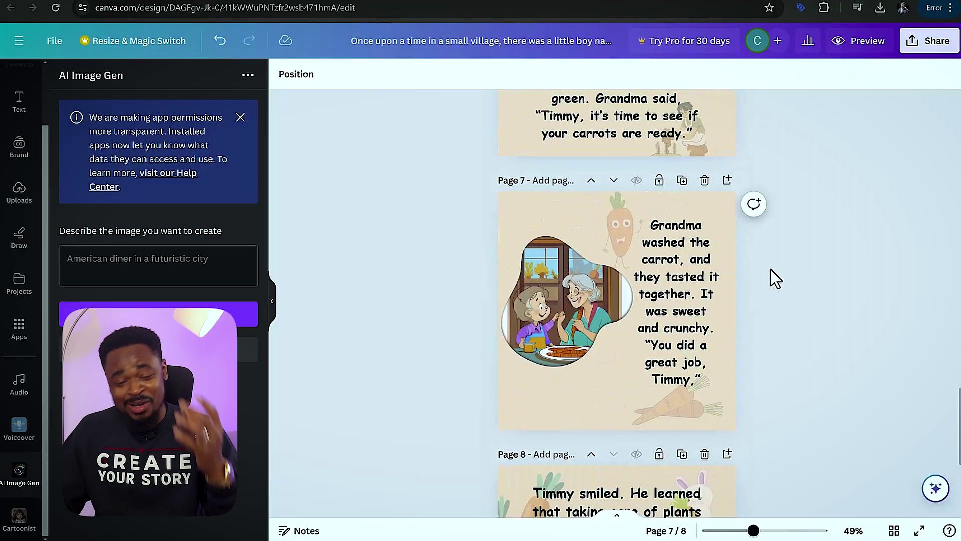
{"action": "scroll", "coordinate": [779, 270], "scroll_direction": "down", "scroll_amount": 3}
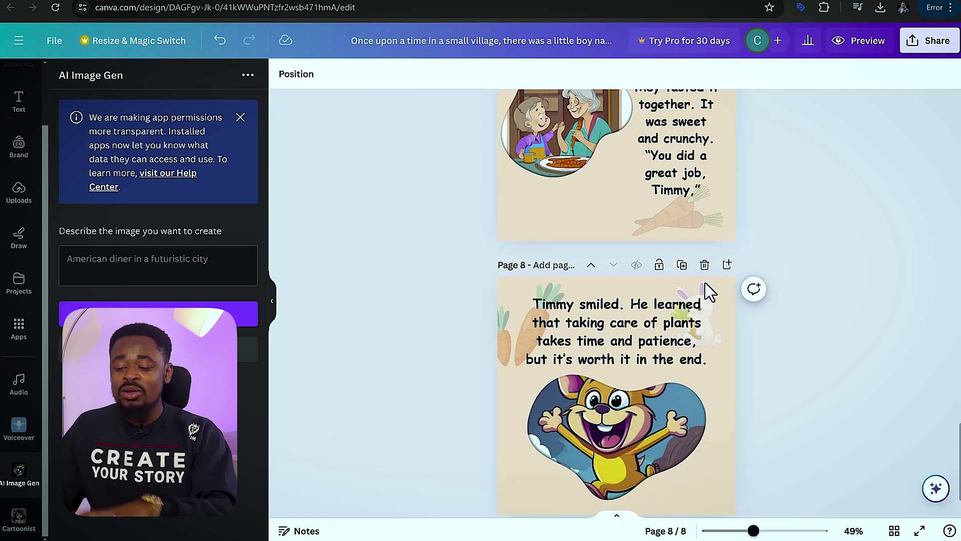
{"action": "scroll", "coordinate": [678, 332], "scroll_direction": "up", "scroll_amount": 5}
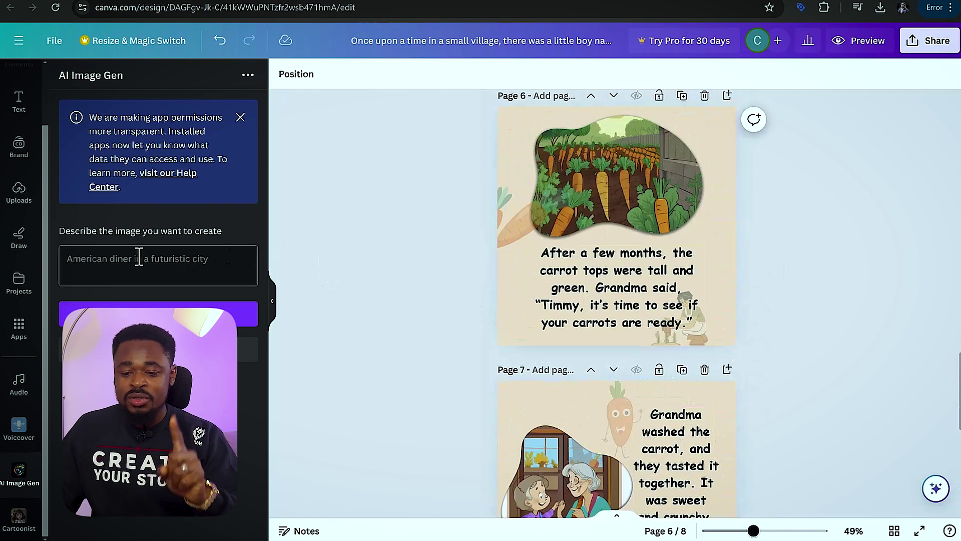
{"action": "scroll", "coordinate": [11, 249], "scroll_direction": "up", "scroll_amount": 2}
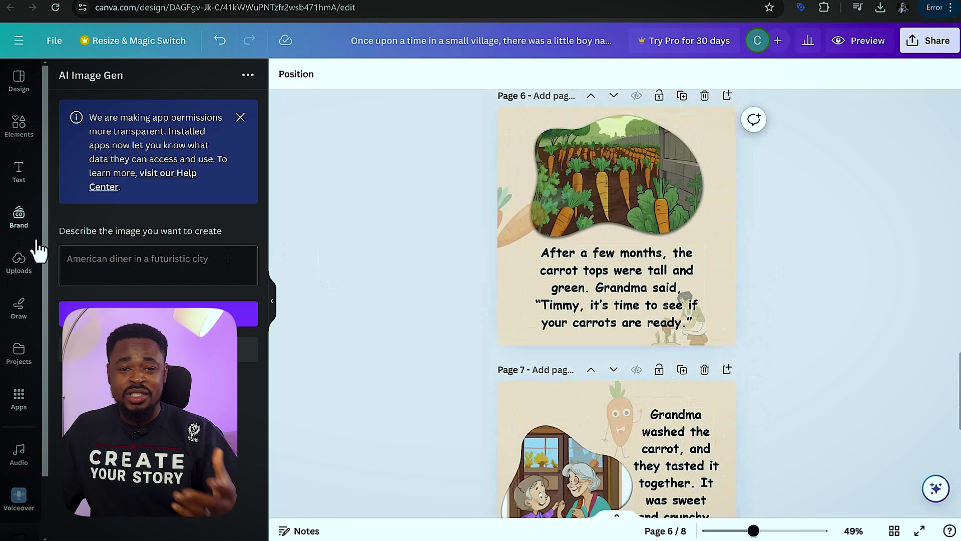
Step: Search the elements library for "garden" and show all of the matching graphics
{"action": "left_click", "coordinate": [21, 131]}
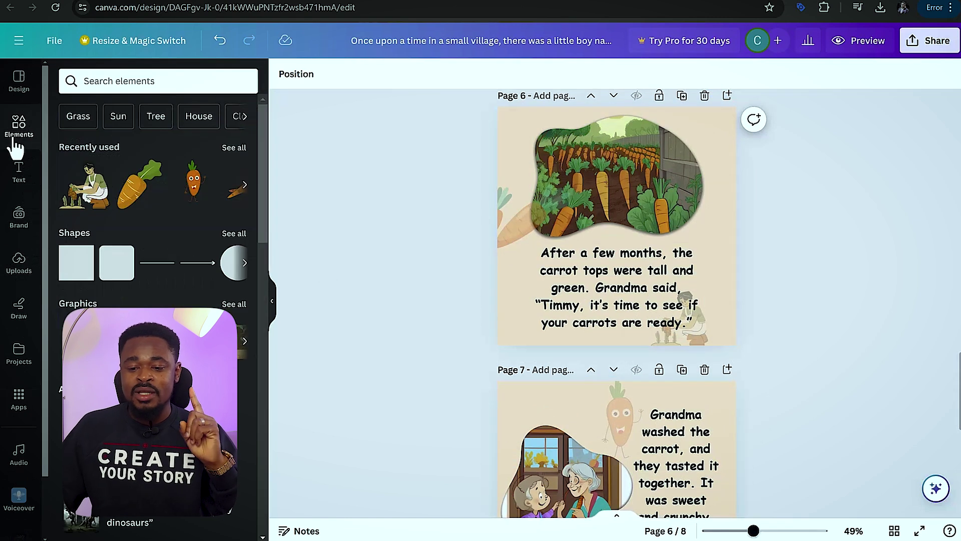
{"action": "left_click", "coordinate": [110, 80]}
{"action": "type", "text": "garden"}
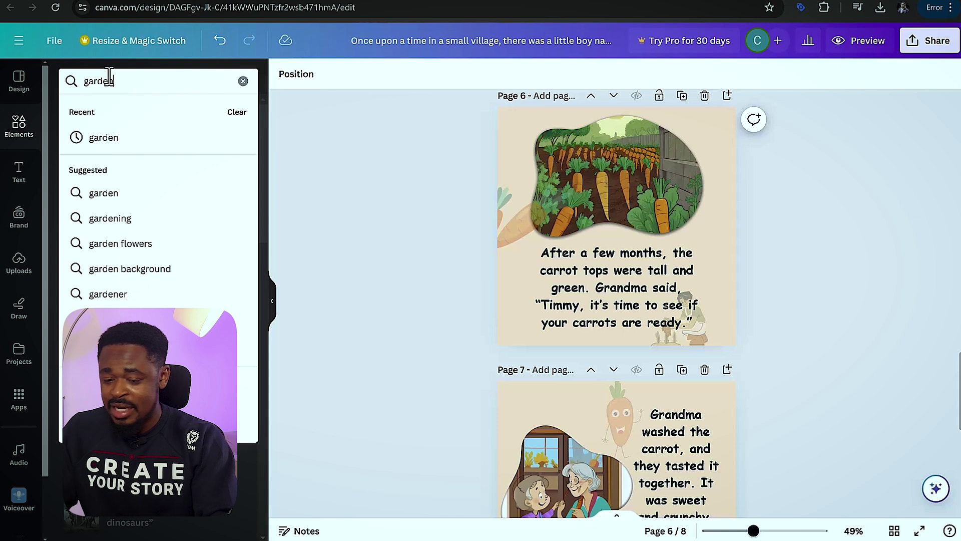
{"action": "key", "text": "Return"}
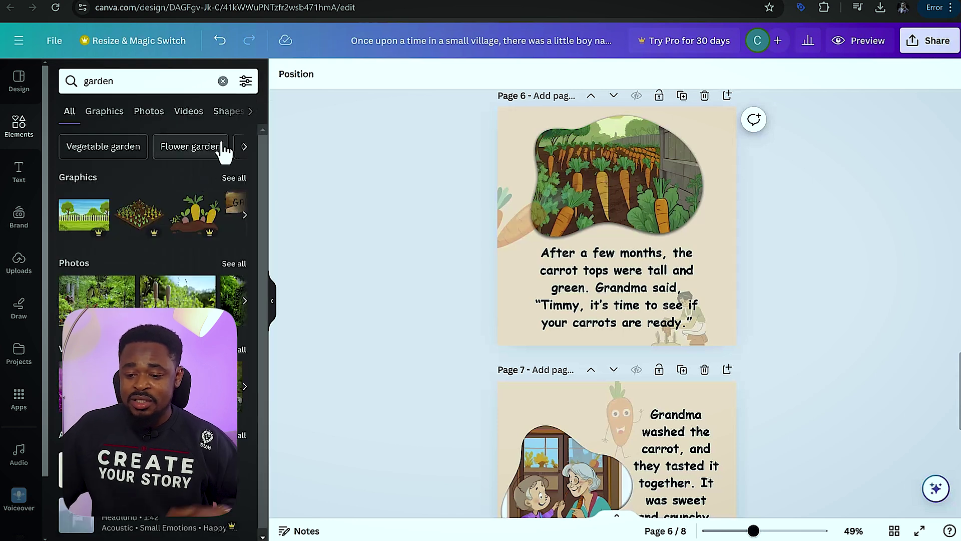
{"action": "left_click", "coordinate": [235, 179]}
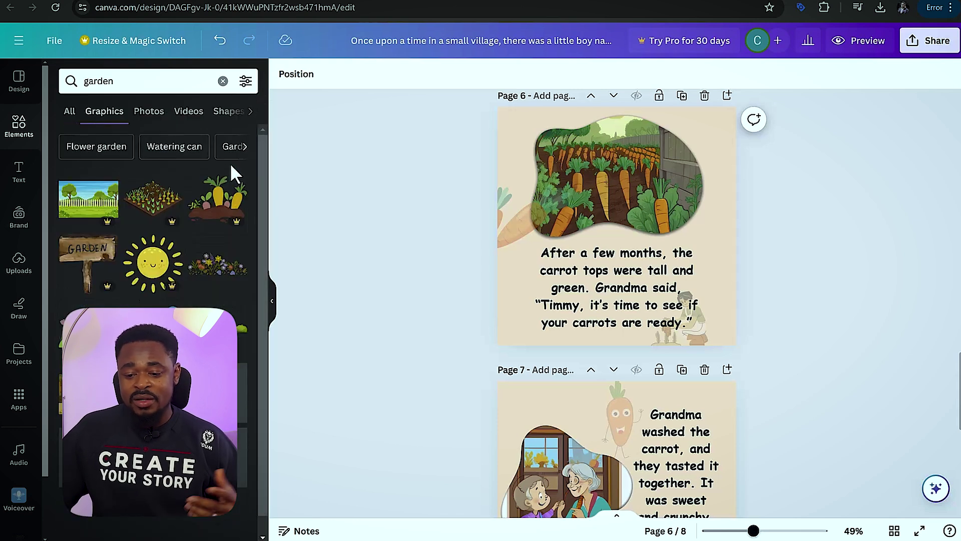
{"action": "scroll", "coordinate": [173, 270], "scroll_direction": "down", "scroll_amount": 2}
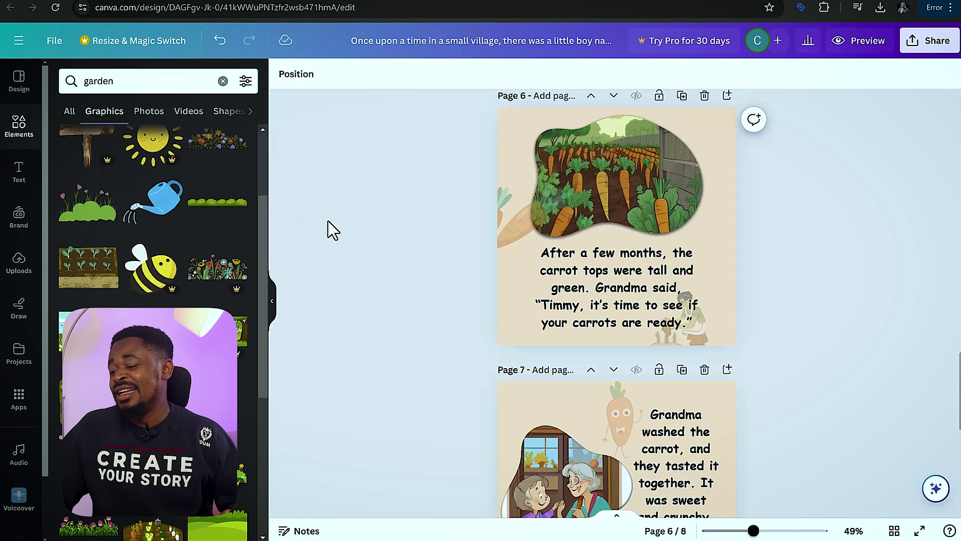
Step: Add the green bush graphic with pink flowers to page 6, fade it heavily, and move it to the page's lower-left corner
{"action": "left_click", "coordinate": [95, 213]}
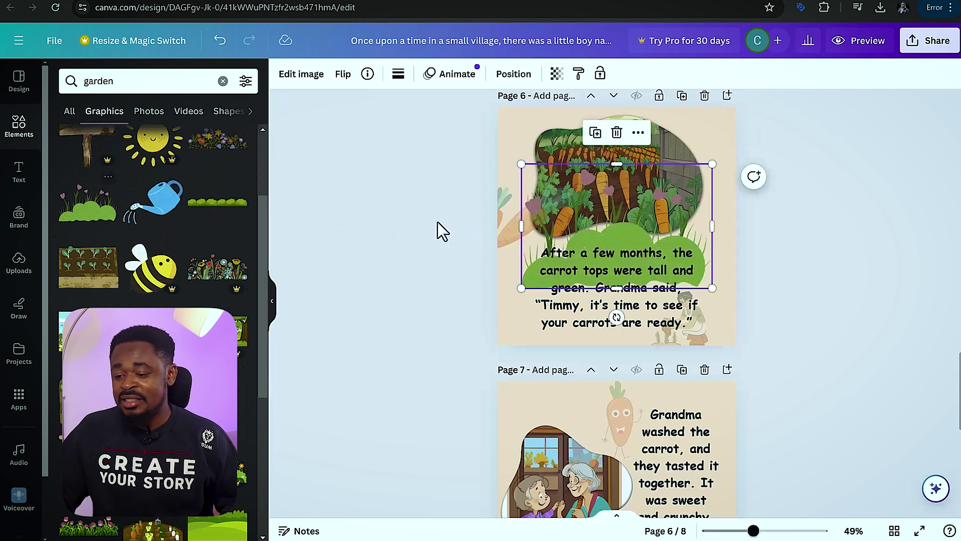
{"action": "left_click", "coordinate": [556, 74]}
{"action": "left_click", "coordinate": [471, 124]}
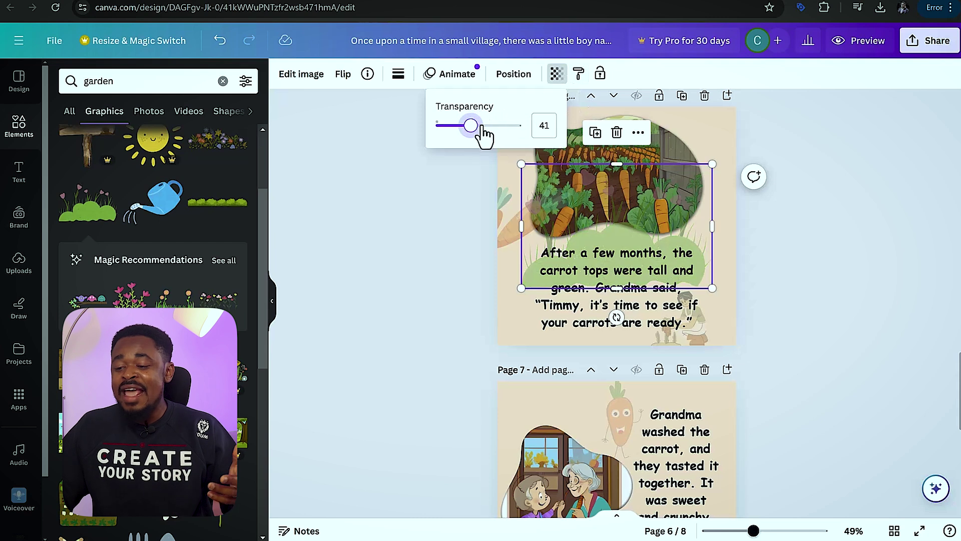
{"action": "left_click_drag", "start_coordinate": [473, 125], "coordinate": [450, 125]}
{"action": "left_click", "coordinate": [629, 251]}
{"action": "left_click_drag", "start_coordinate": [629, 250], "coordinate": [532, 348]}
{"action": "left_click", "coordinate": [873, 301]}
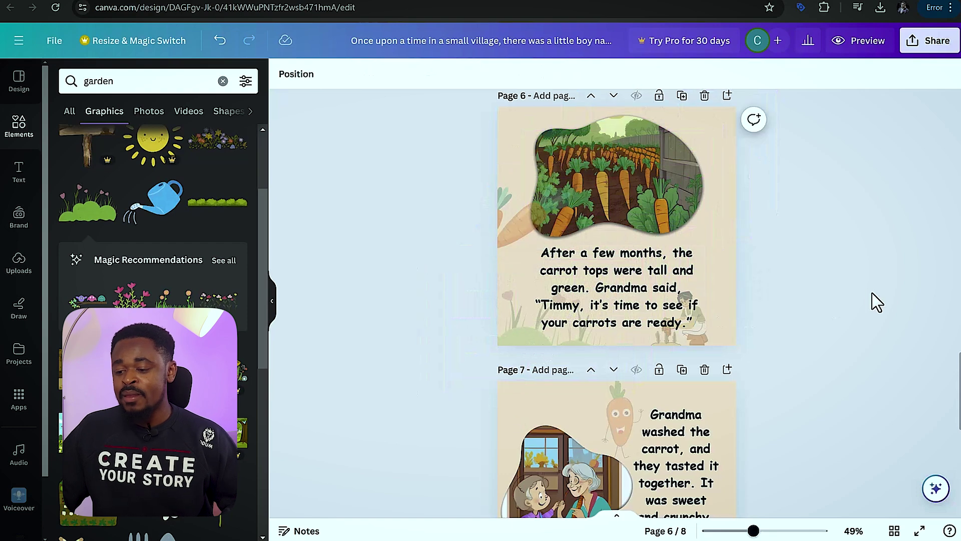
Step: Find the Simplebooklet Flip option among all of the design's sharing options and open it for publishing
{"action": "scroll", "coordinate": [458, 326], "scroll_direction": "up", "scroll_amount": 10}
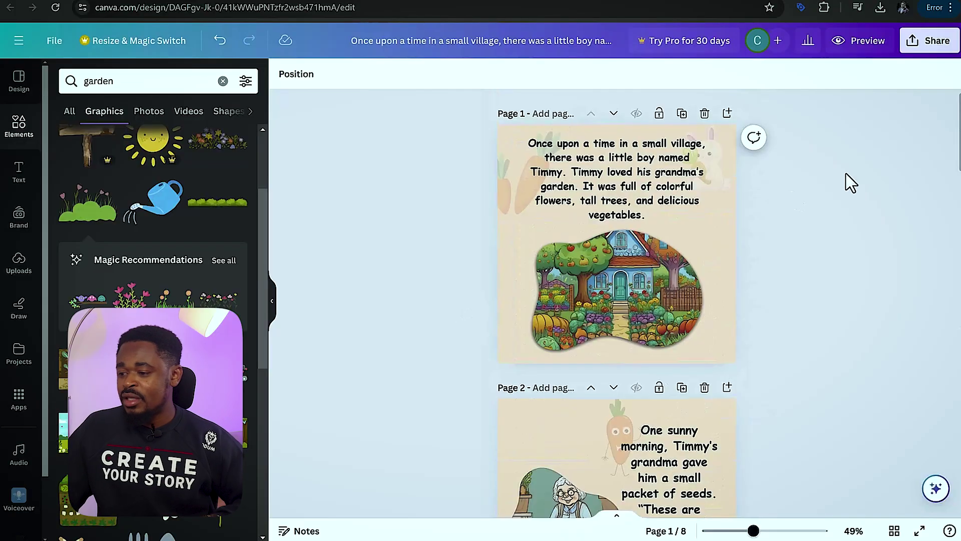
{"action": "left_click", "coordinate": [928, 43]}
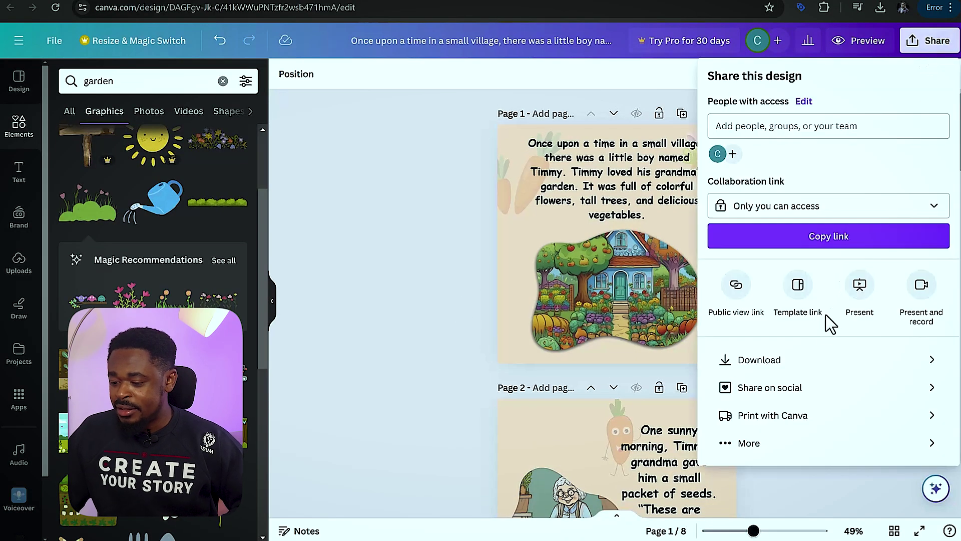
{"action": "left_click", "coordinate": [764, 444]}
{"action": "scroll", "coordinate": [791, 323], "scroll_direction": "down", "scroll_amount": 5}
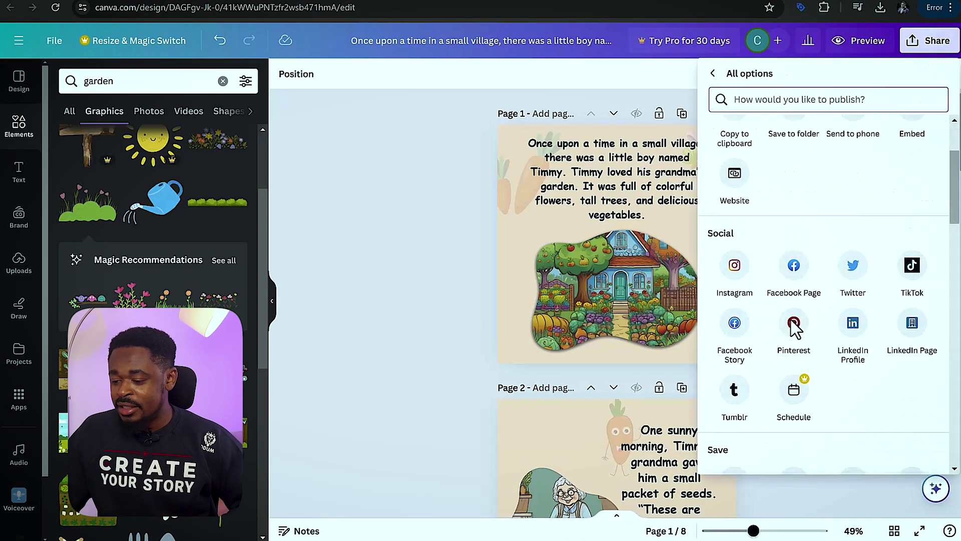
{"action": "scroll", "coordinate": [794, 329], "scroll_direction": "down", "scroll_amount": 7}
{"action": "scroll", "coordinate": [795, 328], "scroll_direction": "up", "scroll_amount": 4}
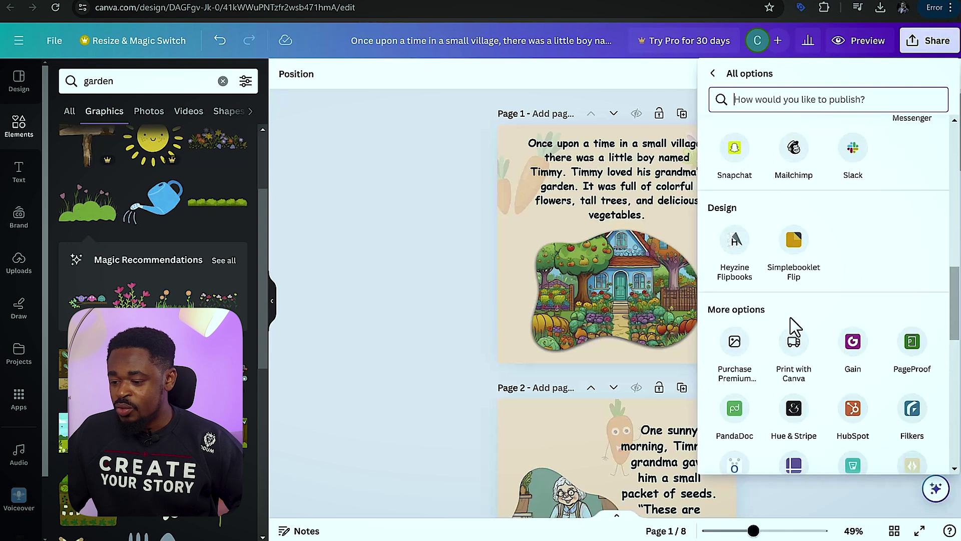
{"action": "left_click", "coordinate": [801, 241]}
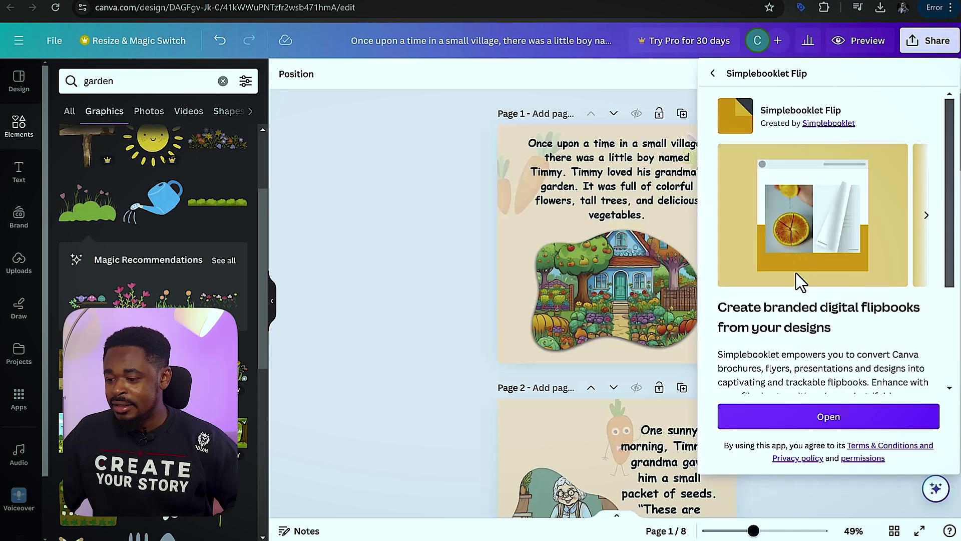
{"action": "left_click", "coordinate": [810, 423]}
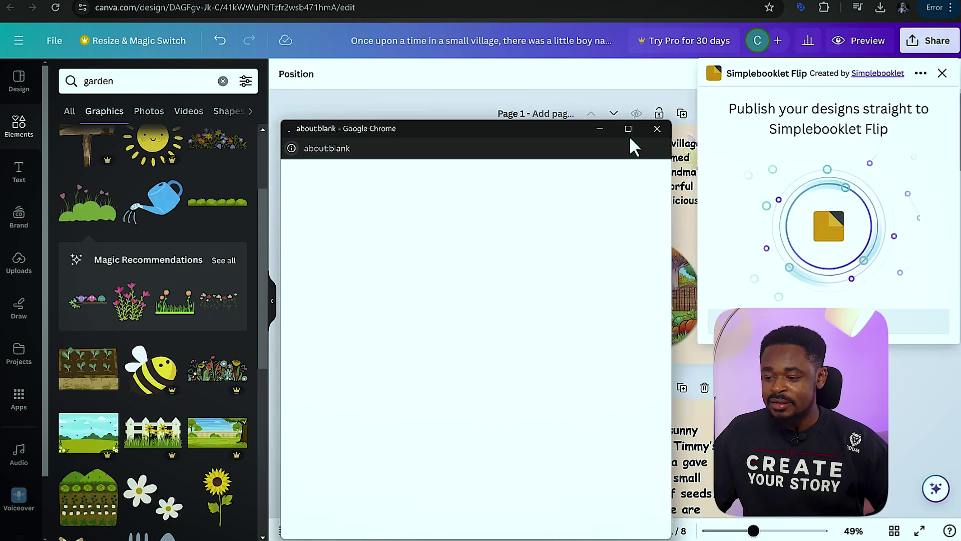
Step: Sign in to Simplebooklet with a Google account and save all 8 pages to Simplebooklet Flip
{"action": "mouse_move", "coordinate": [629, 133]}
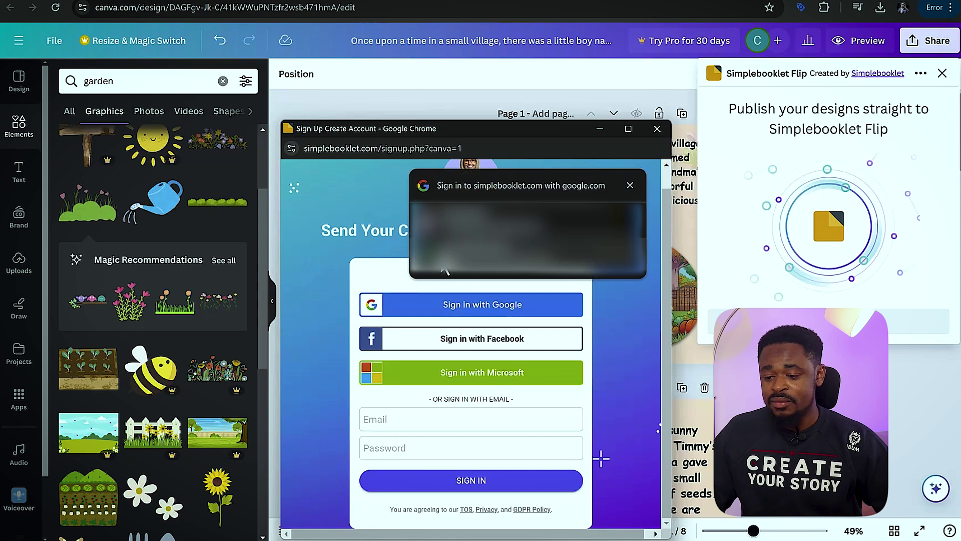
{"action": "left_click", "coordinate": [446, 250]}
{"action": "left_click", "coordinate": [459, 270]}
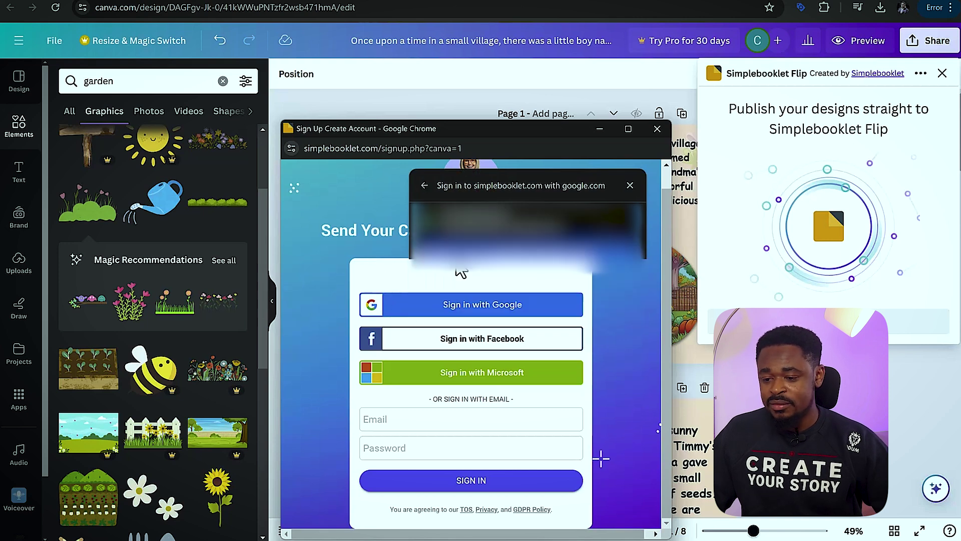
{"action": "left_click", "coordinate": [493, 447]}
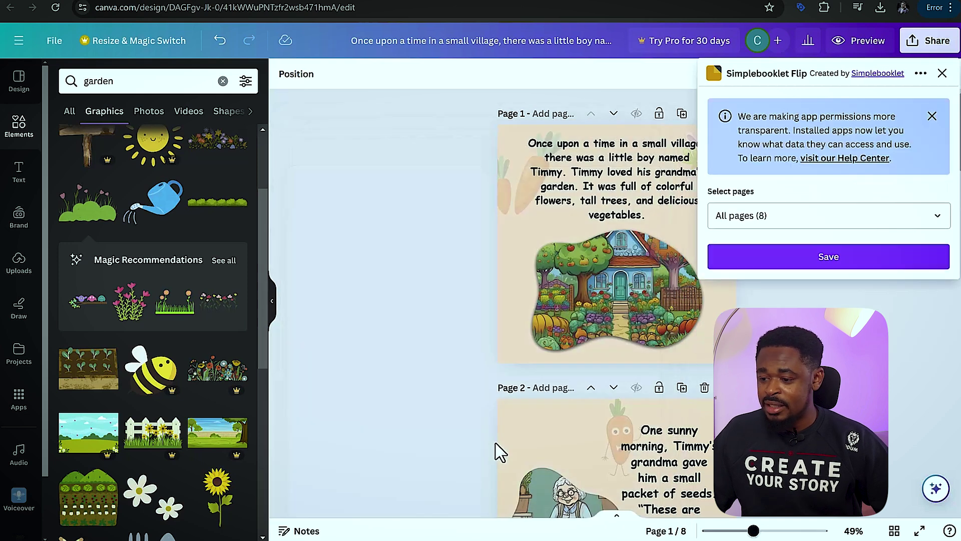
{"action": "left_click", "coordinate": [850, 268]}
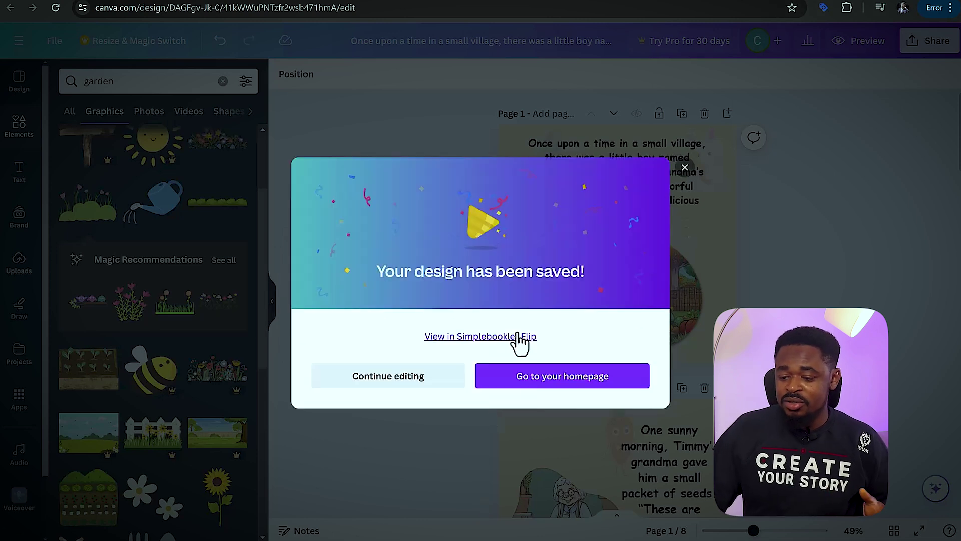
Step: Open the saved design in Simplebooklet, title it "Carrot garden" and choose the Page Curl page flip
{"action": "left_click", "coordinate": [475, 346]}
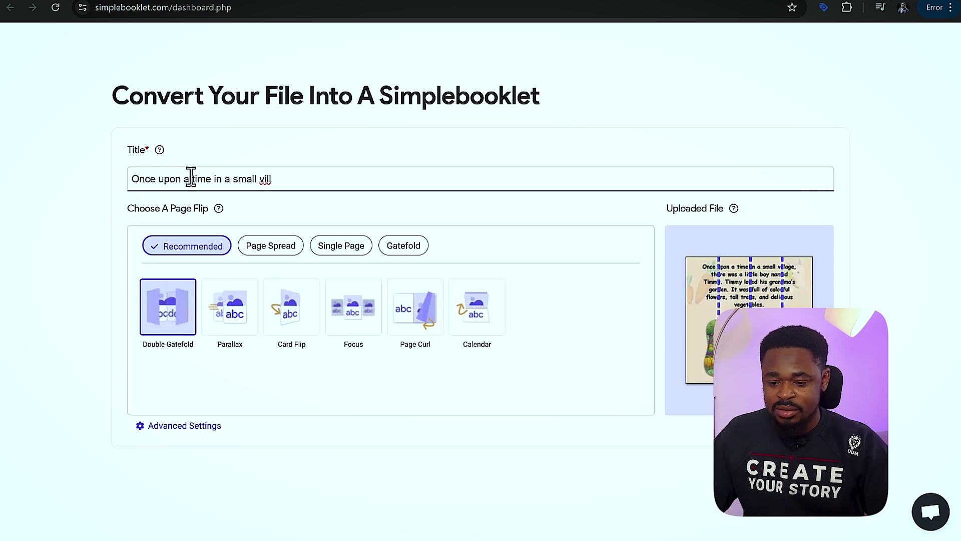
{"action": "left_click", "coordinate": [276, 178], "text": "shift"}
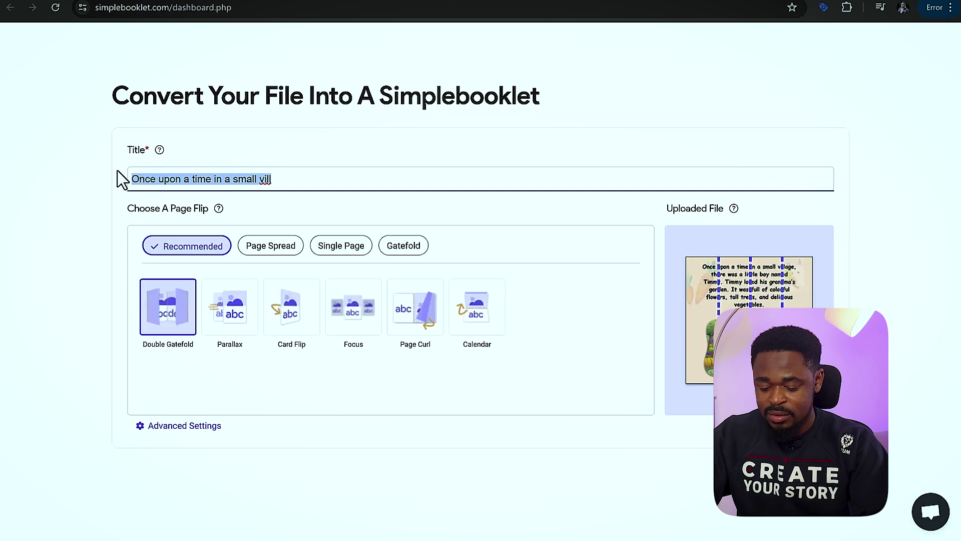
{"action": "type", "text": "Carrot garden"}
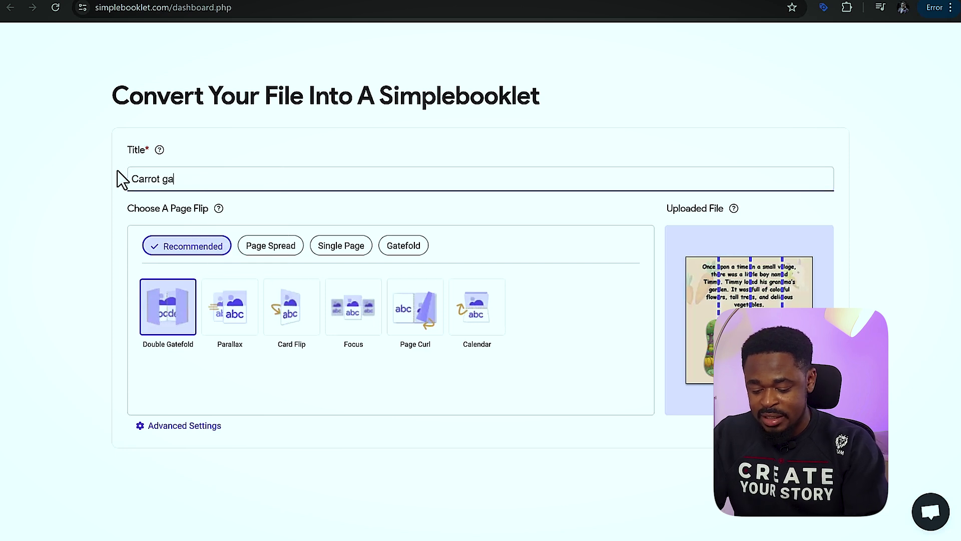
{"action": "left_click", "coordinate": [422, 333]}
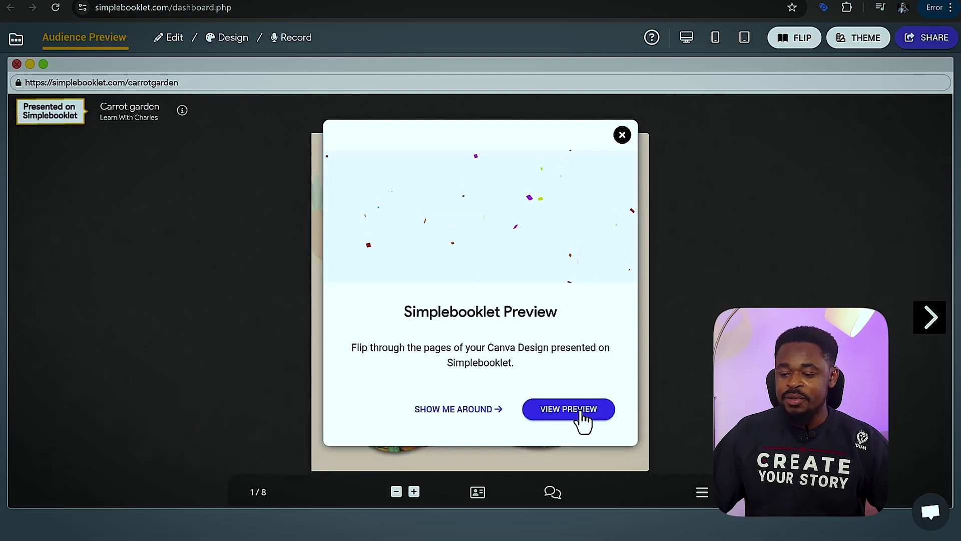
Step: Preview the finished booklet and flip through its story pages
{"action": "left_click", "coordinate": [583, 410]}
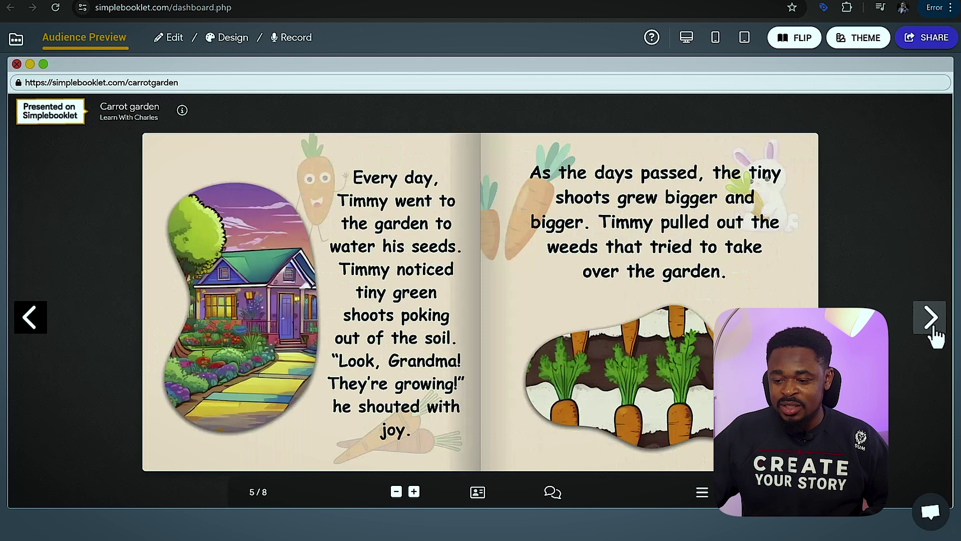
{"action": "left_click", "coordinate": [932, 317]}
{"action": "left_click", "coordinate": [932, 317]}
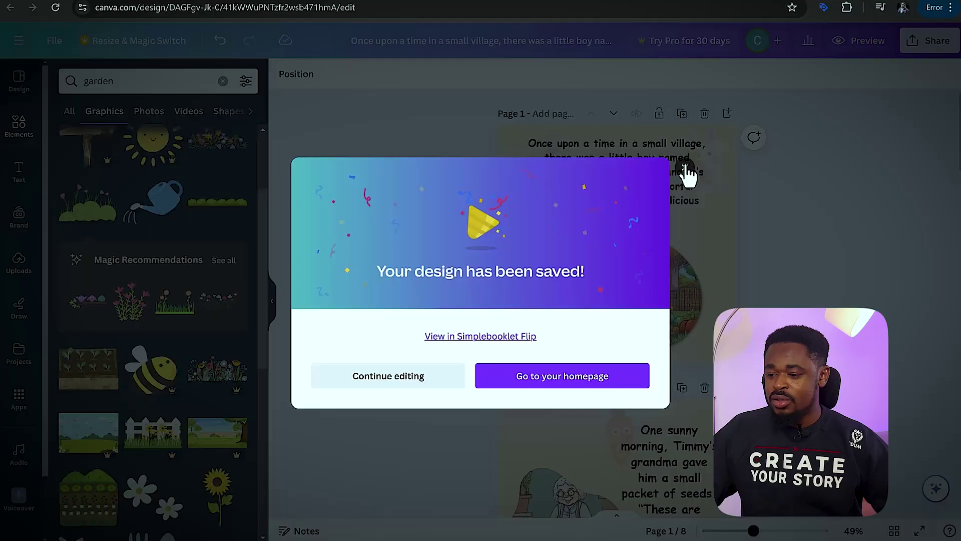
Step: Return to the Canva design and download all 8 pages as PDF Print with the RGB color profile
{"action": "left_click", "coordinate": [686, 176]}
{"action": "left_click", "coordinate": [921, 48]}
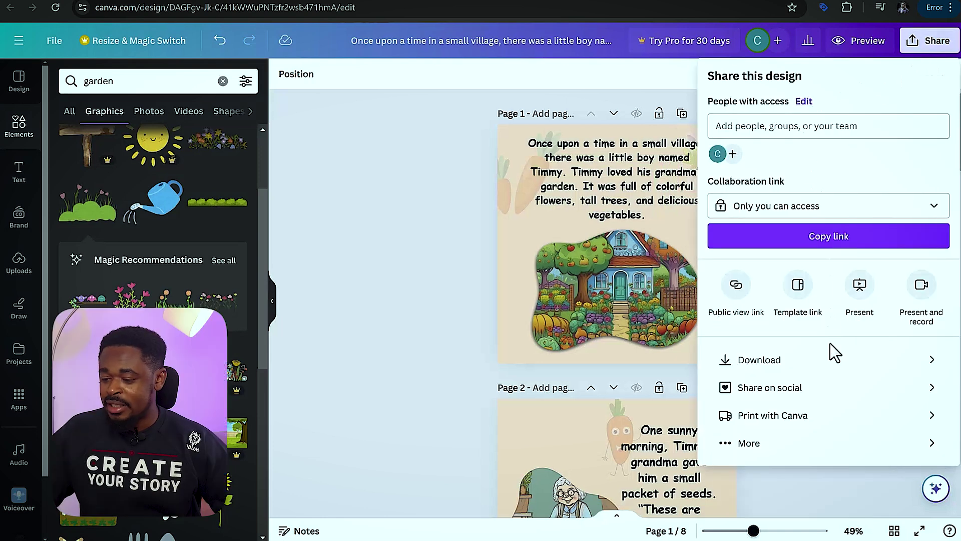
{"action": "left_click", "coordinate": [839, 360]}
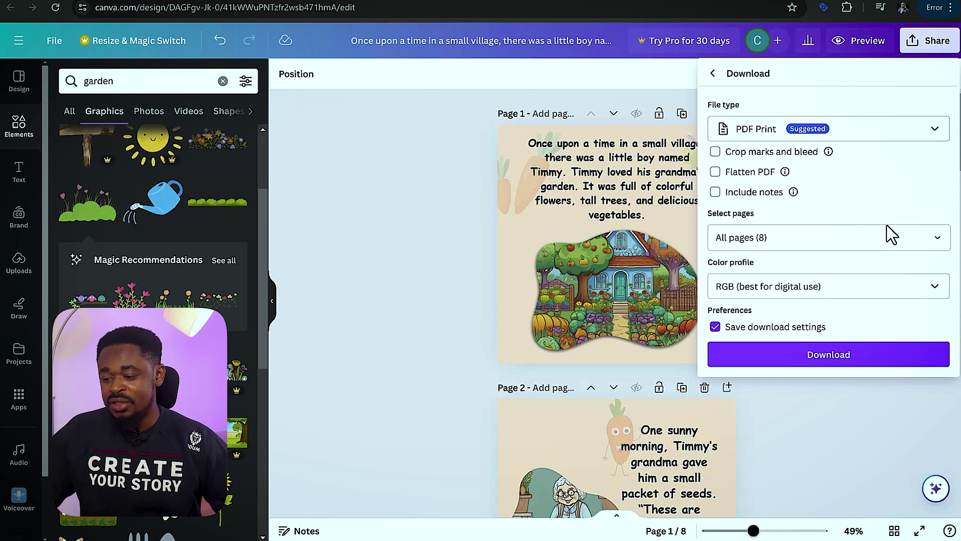
{"action": "left_click", "coordinate": [804, 354]}
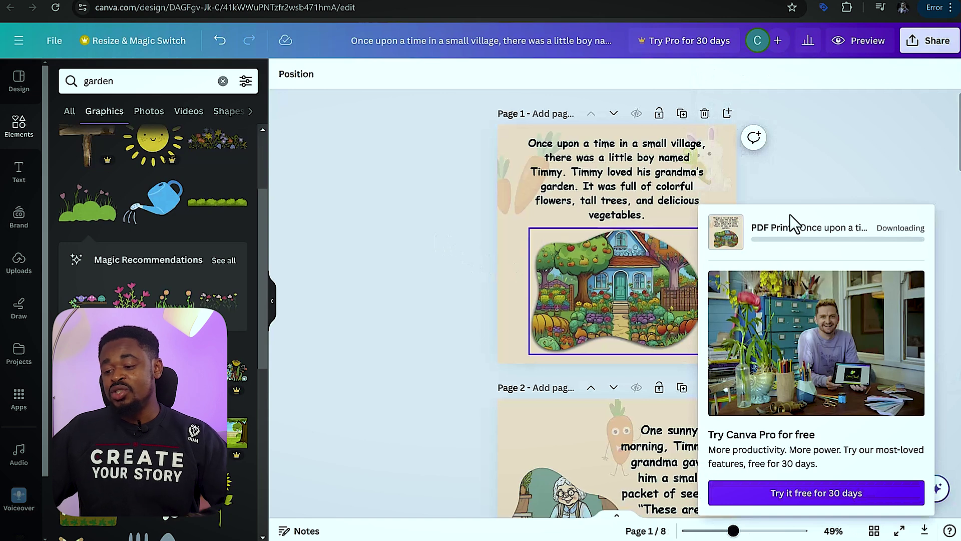